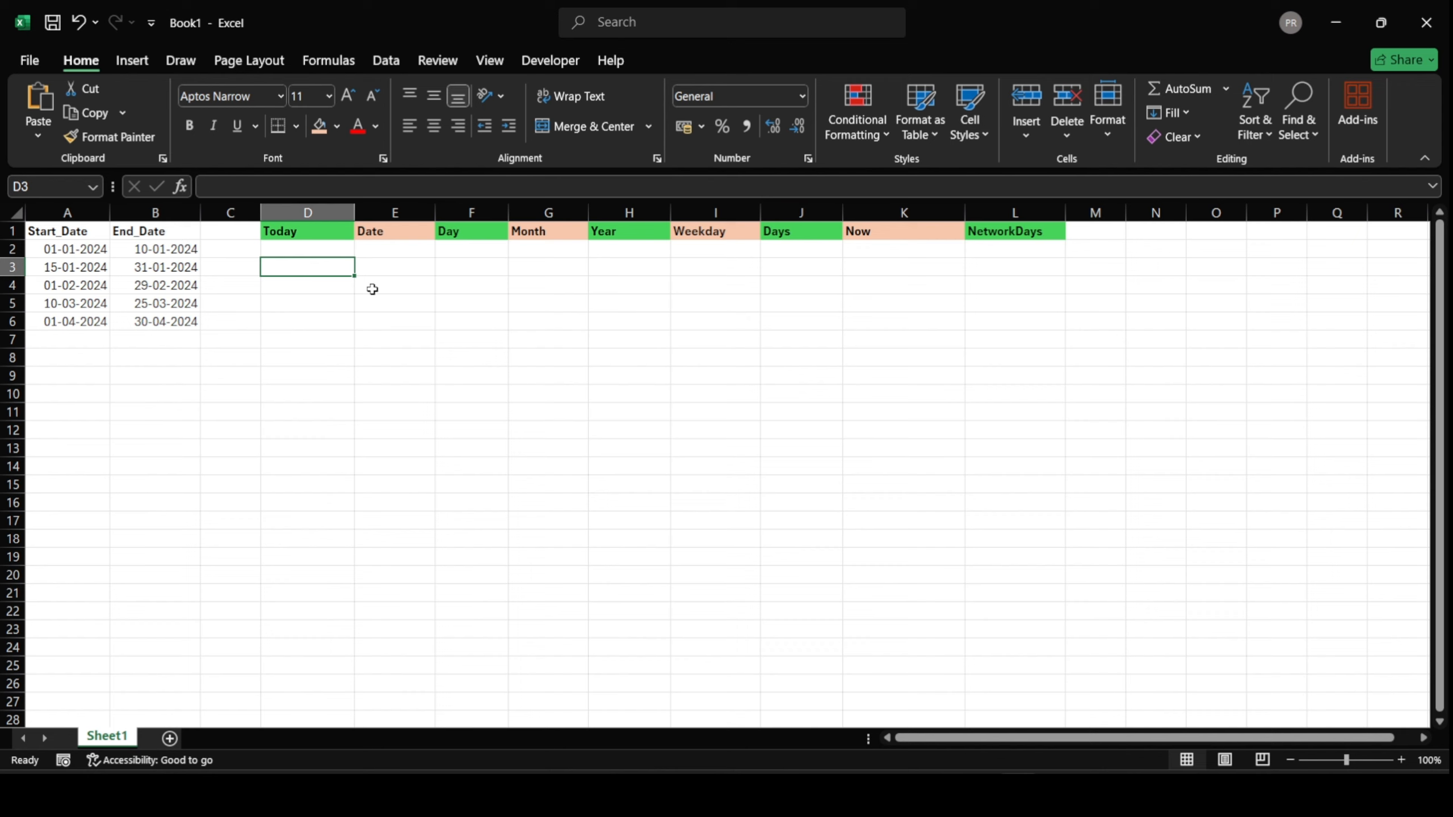
Enter the formula =TODAY() in cell D2 under the Today heading and review the entered formula
key("Up")
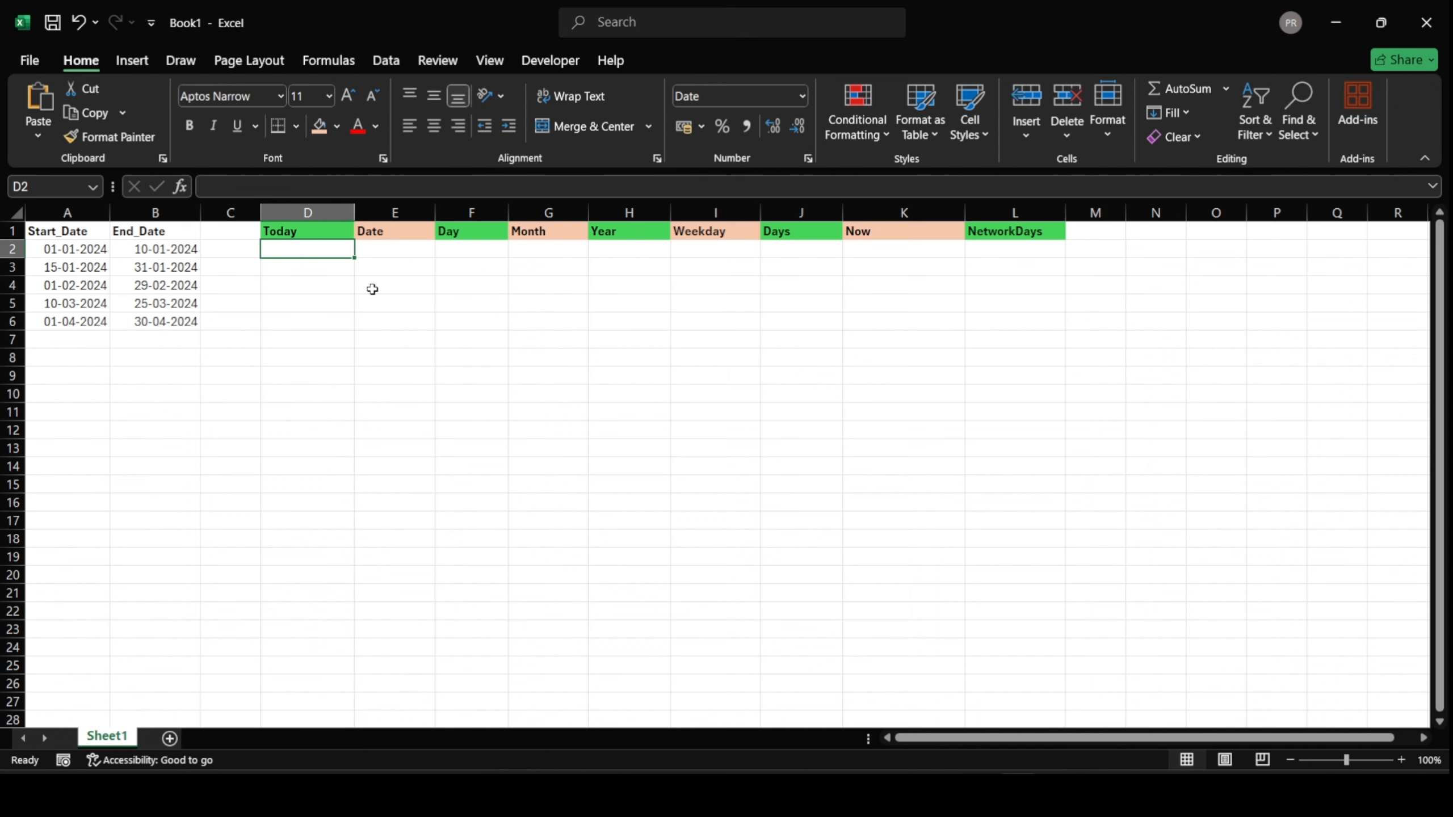
type("=to")
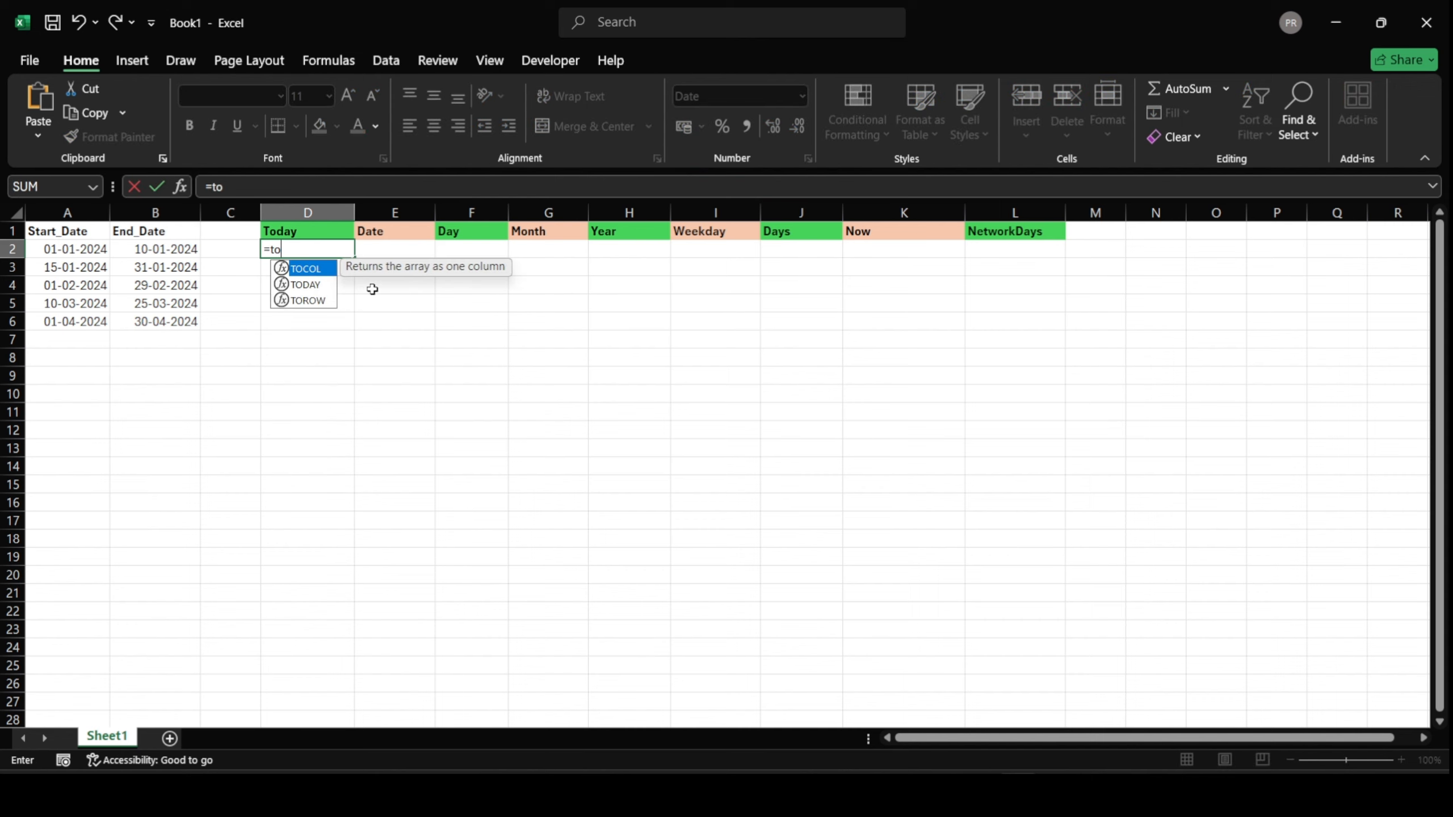
type("day()")
key("Tab")
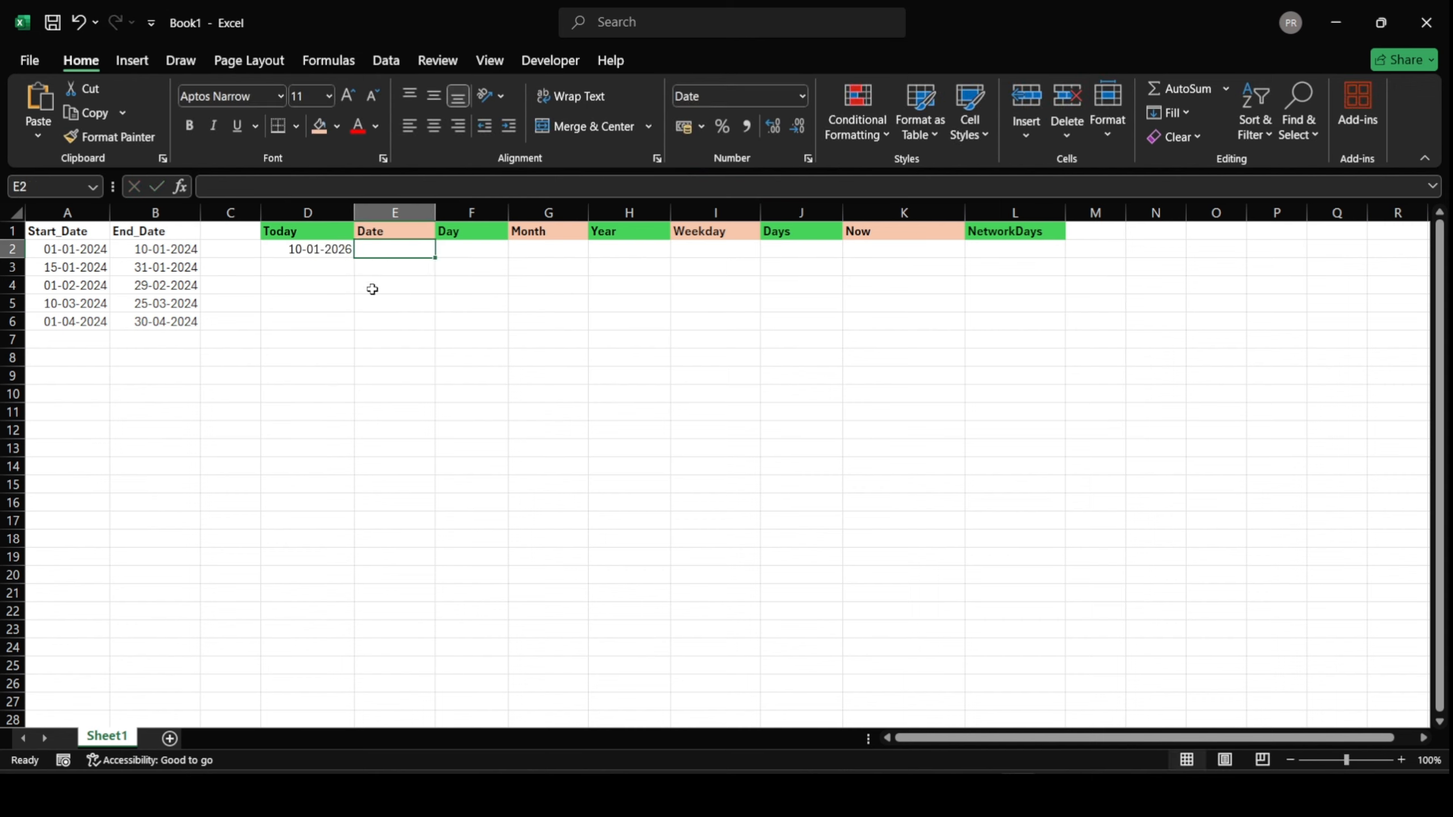
left_click(321, 254)
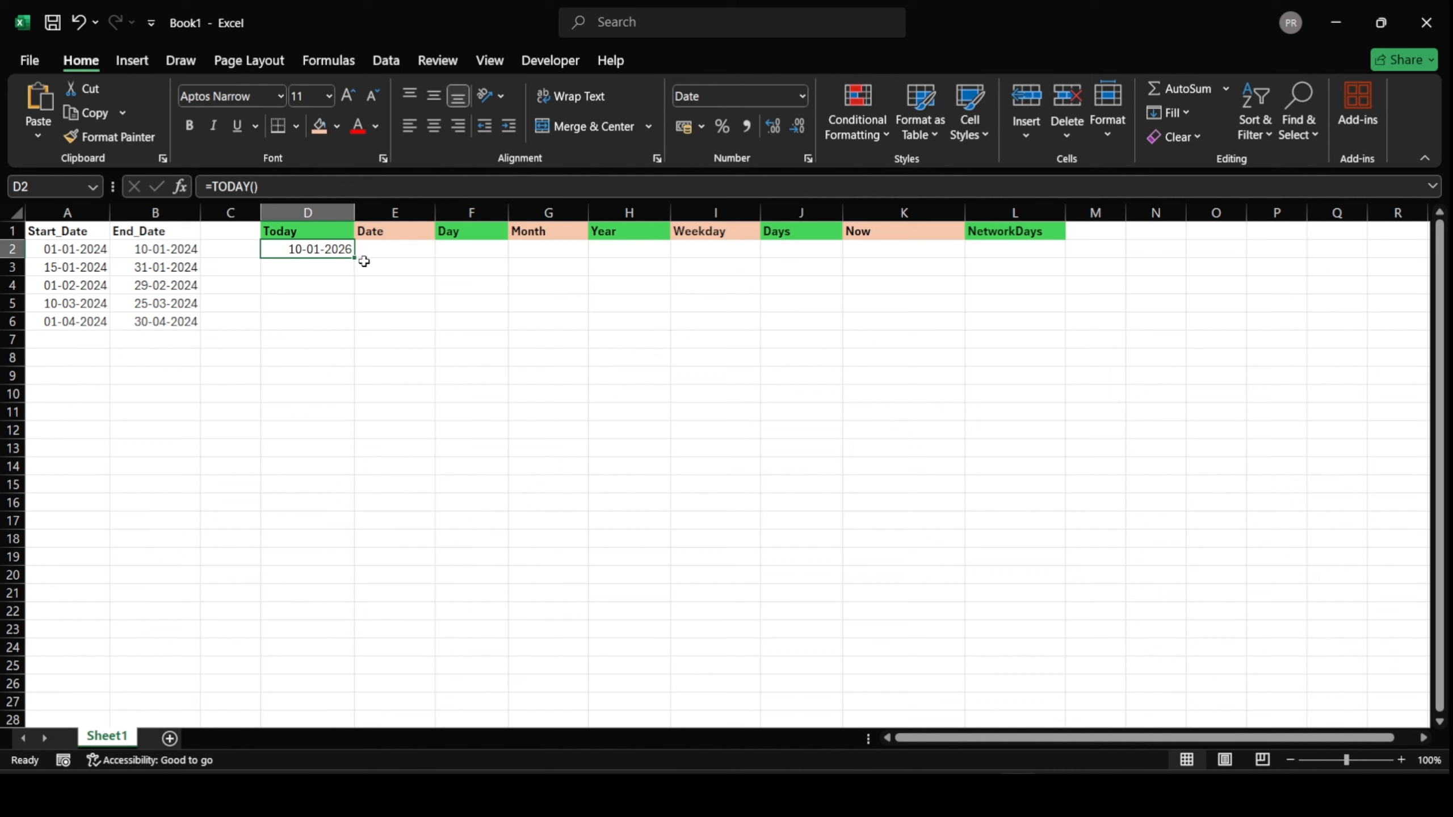
left_click(376, 273)
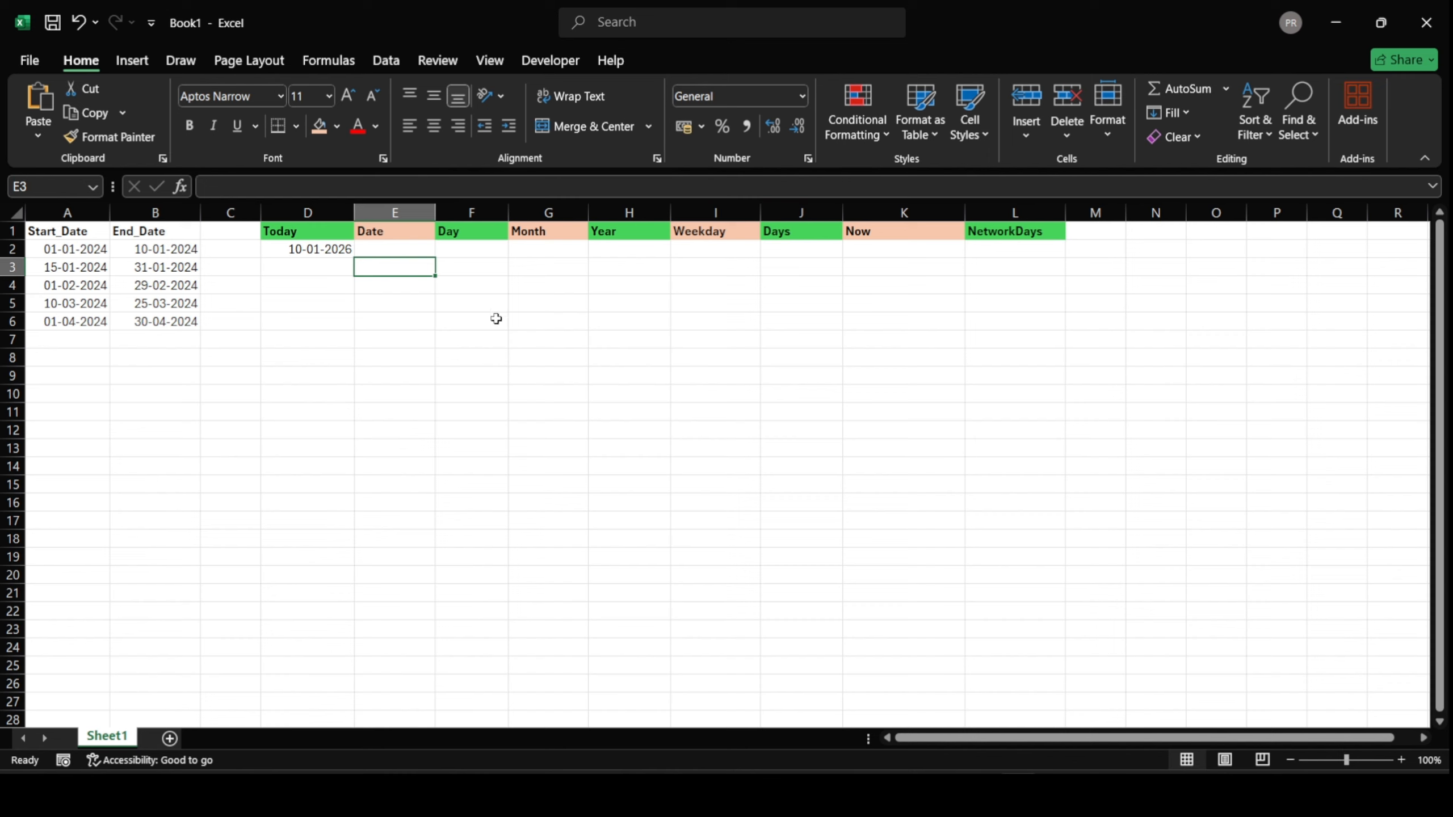
Build the date 5 December 2026 in cell E2 with the formula =DATE(2026,12,5) and check the cell's number format
left_click(428, 251)
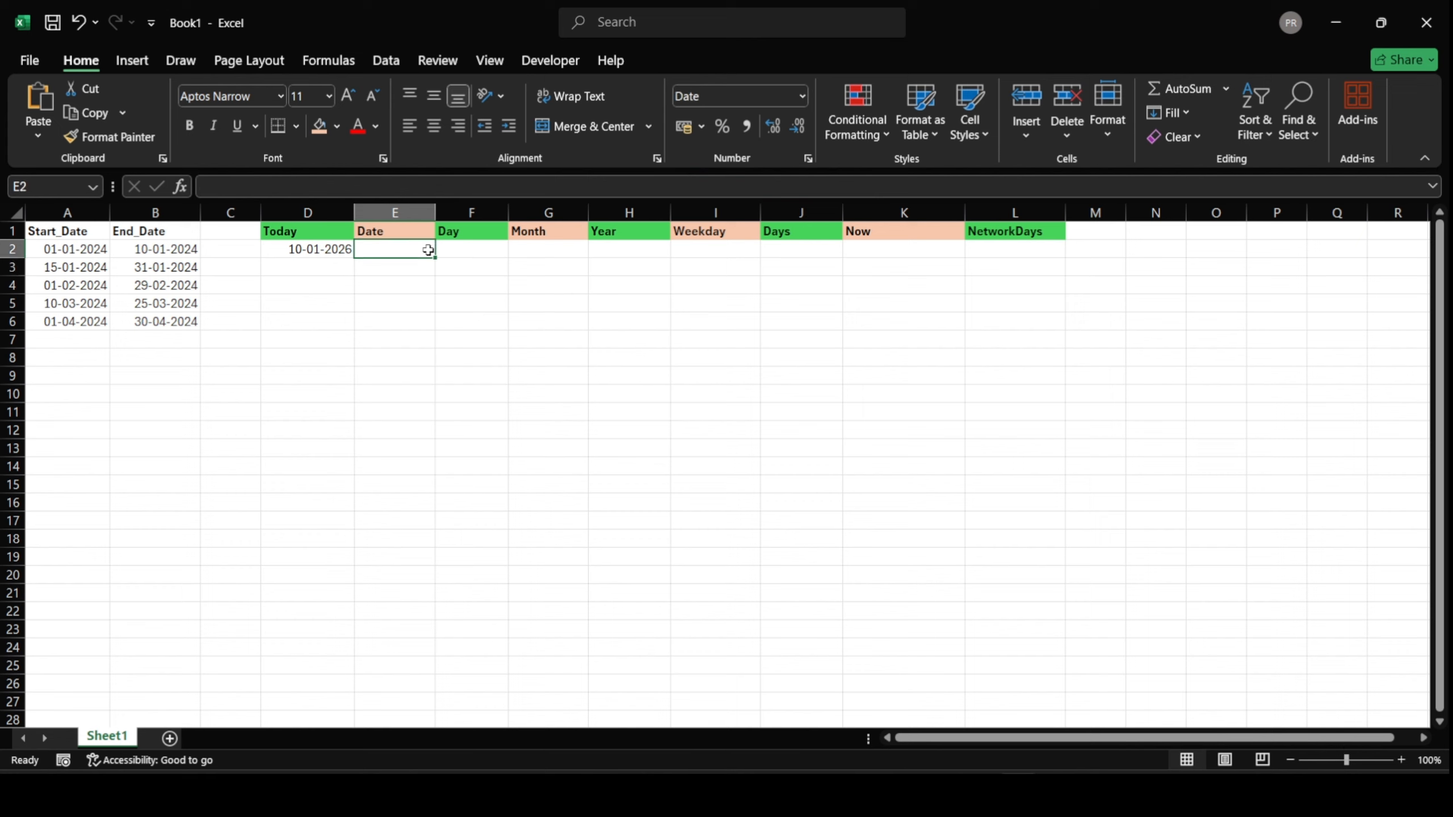
type("=date")
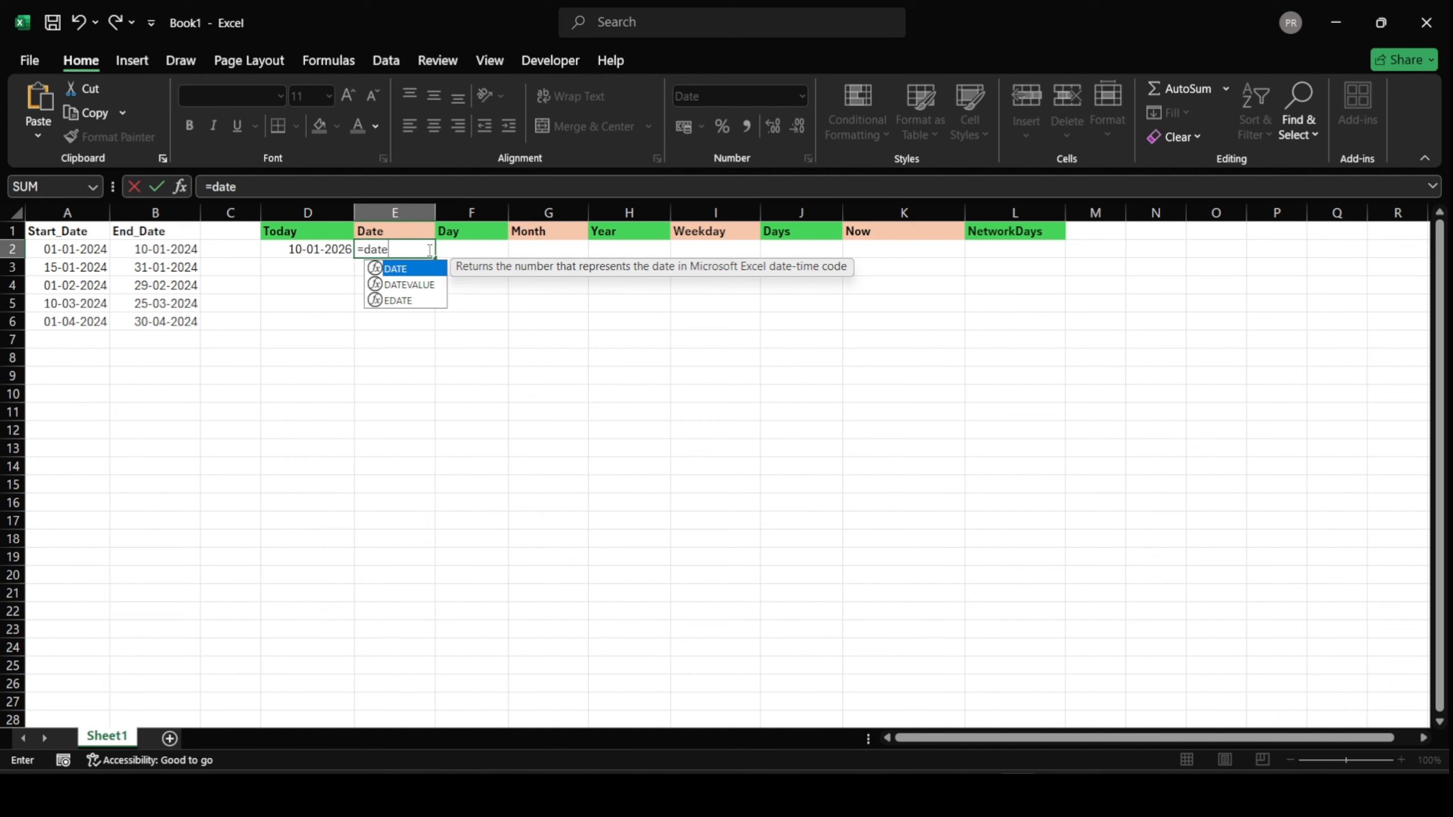
key("Tab")
type("`")
key("Return")
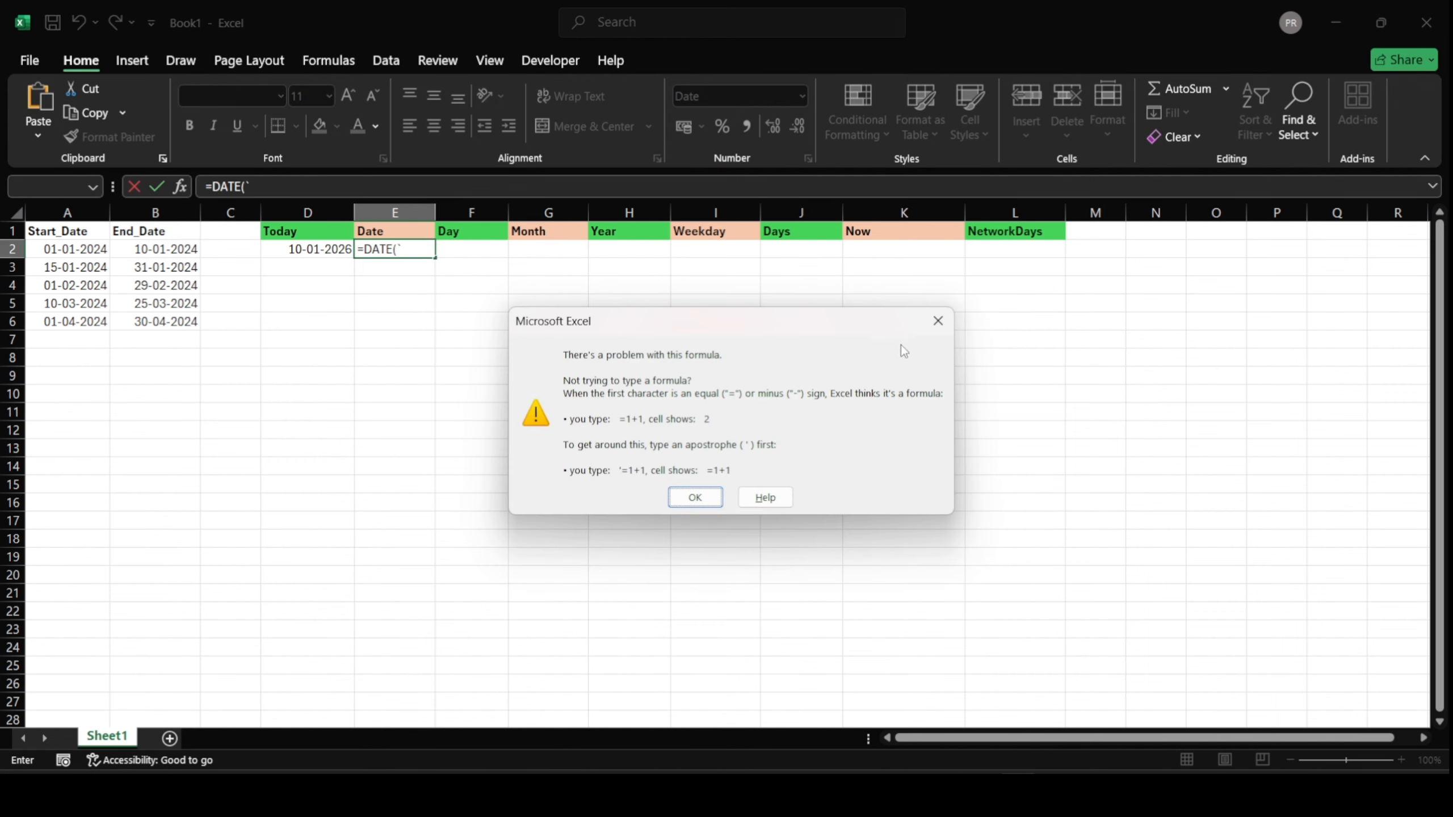
left_click(696, 498)
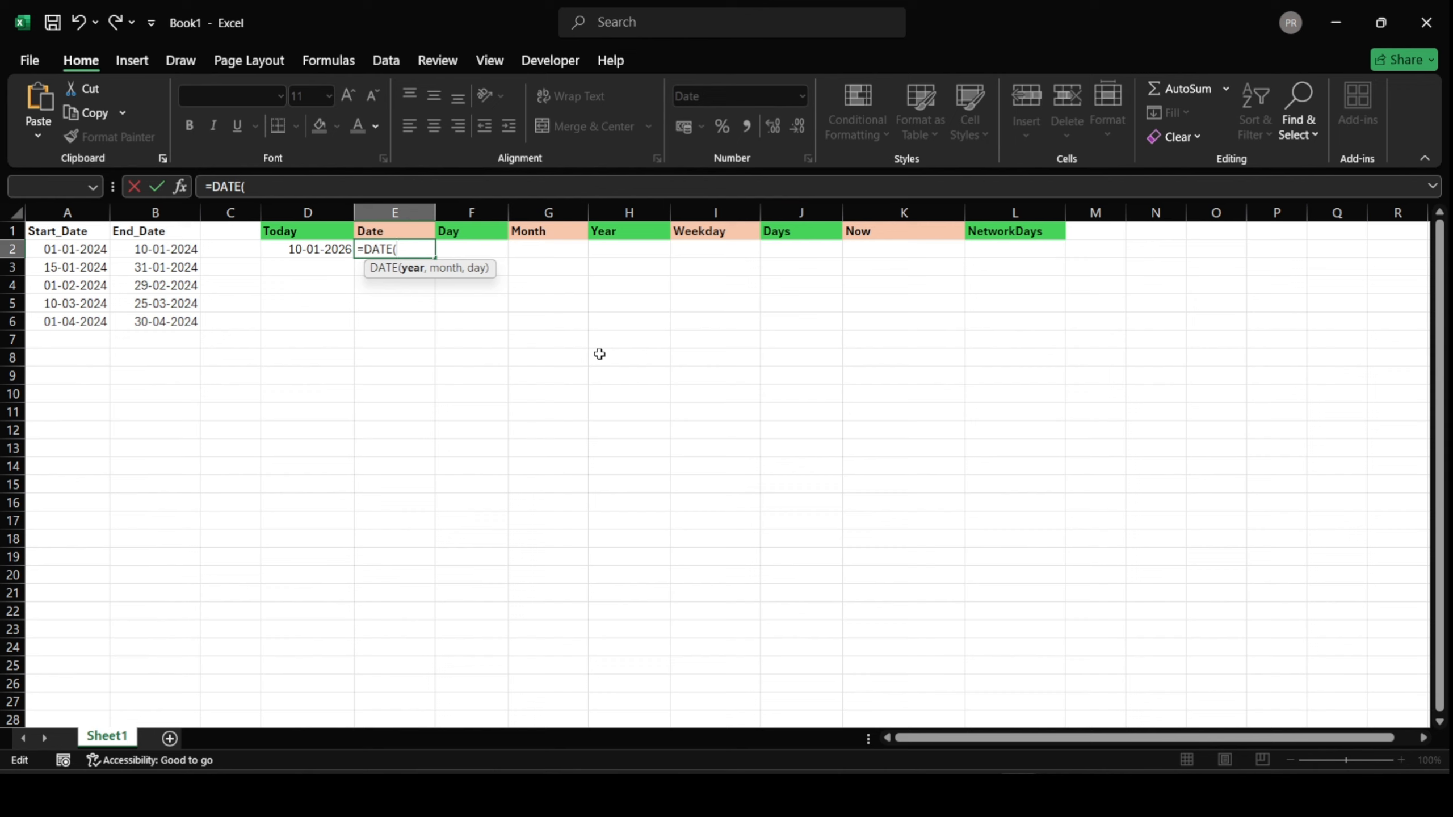
type("2026,")
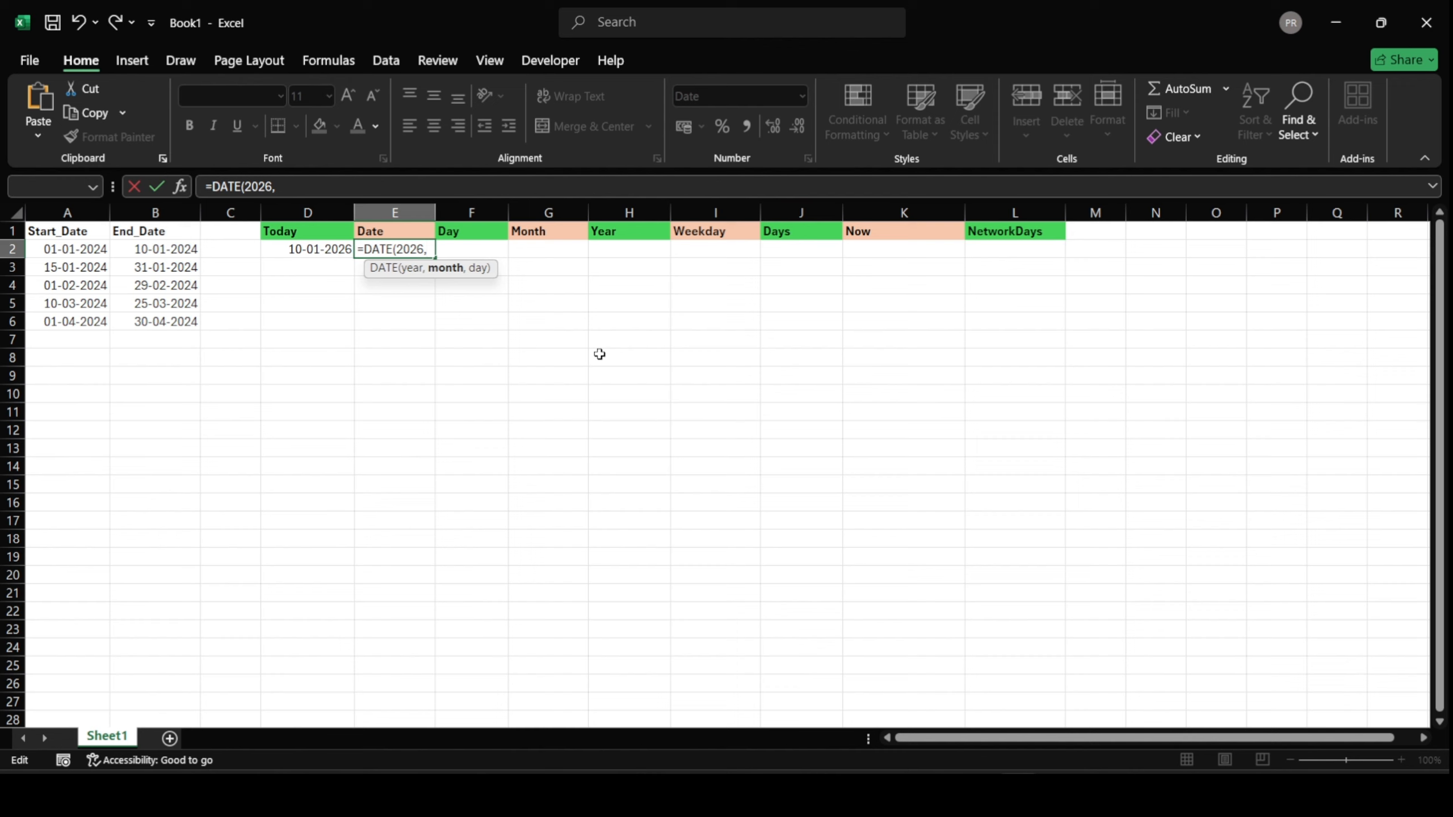
type("12,5)")
key("Return")
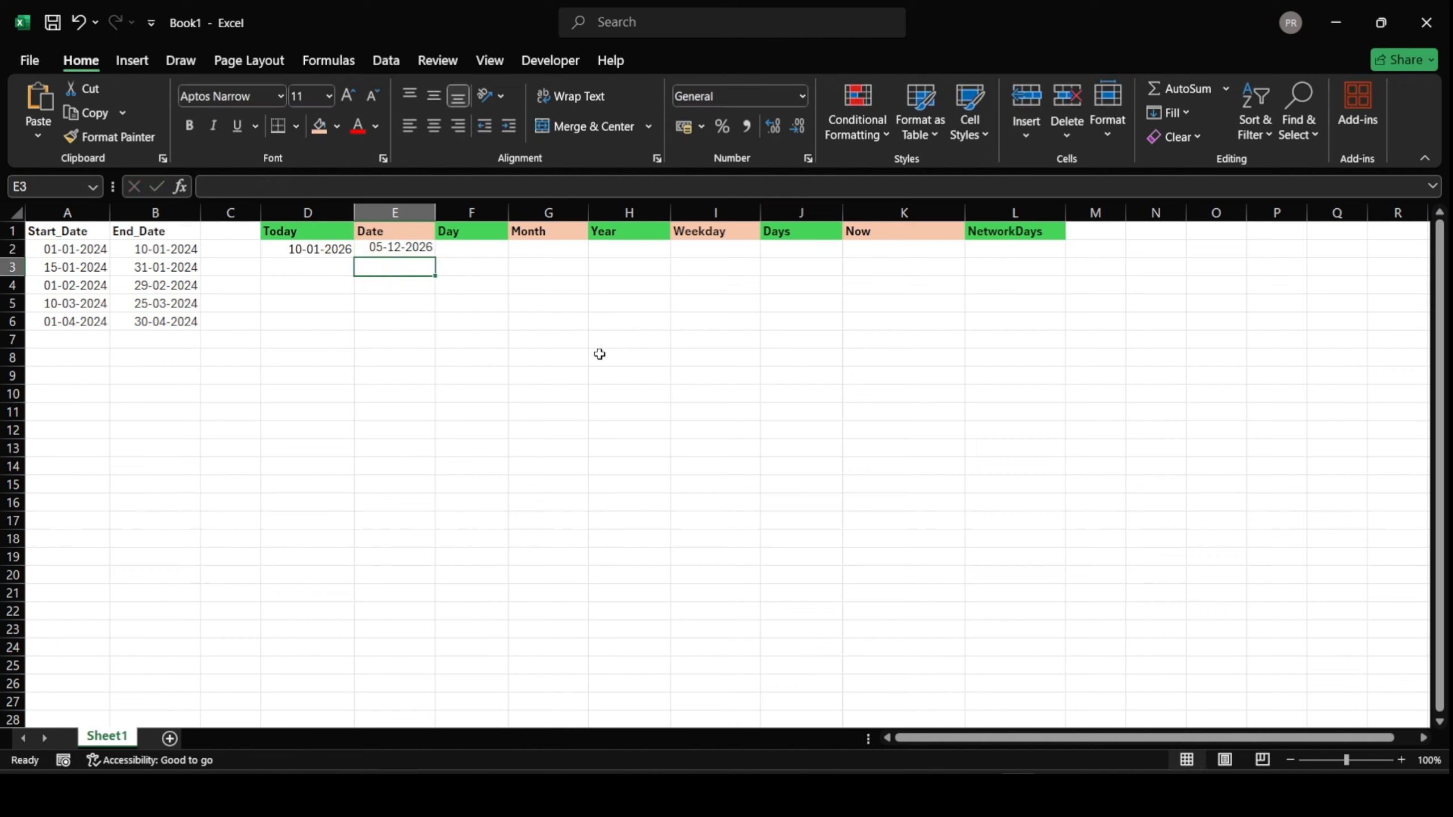
left_click(404, 250)
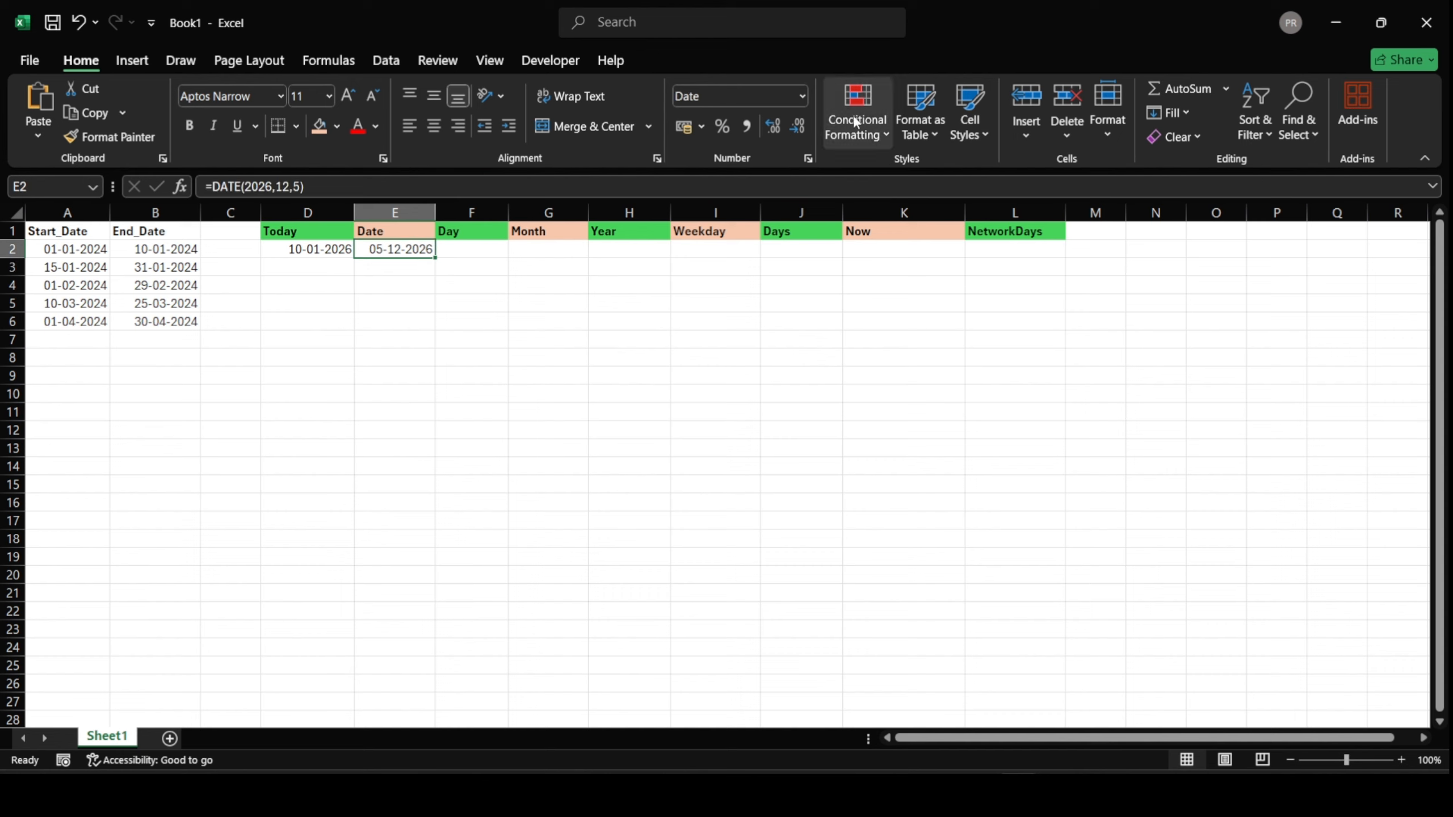
left_click(803, 98)
left_click(802, 98)
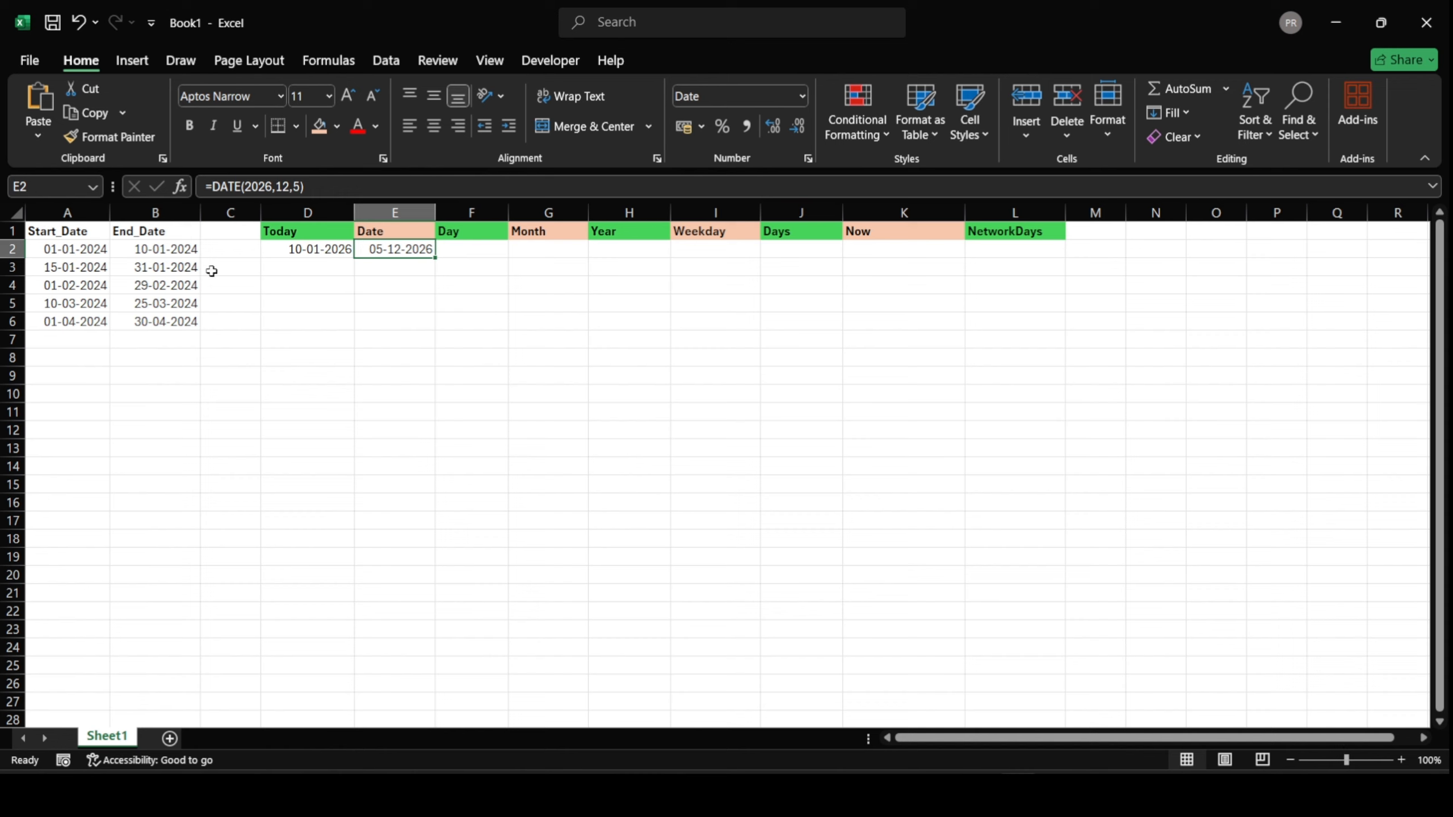
Extract the day from the first start date by entering =DAY(A2) in cell F2
left_click(185, 252)
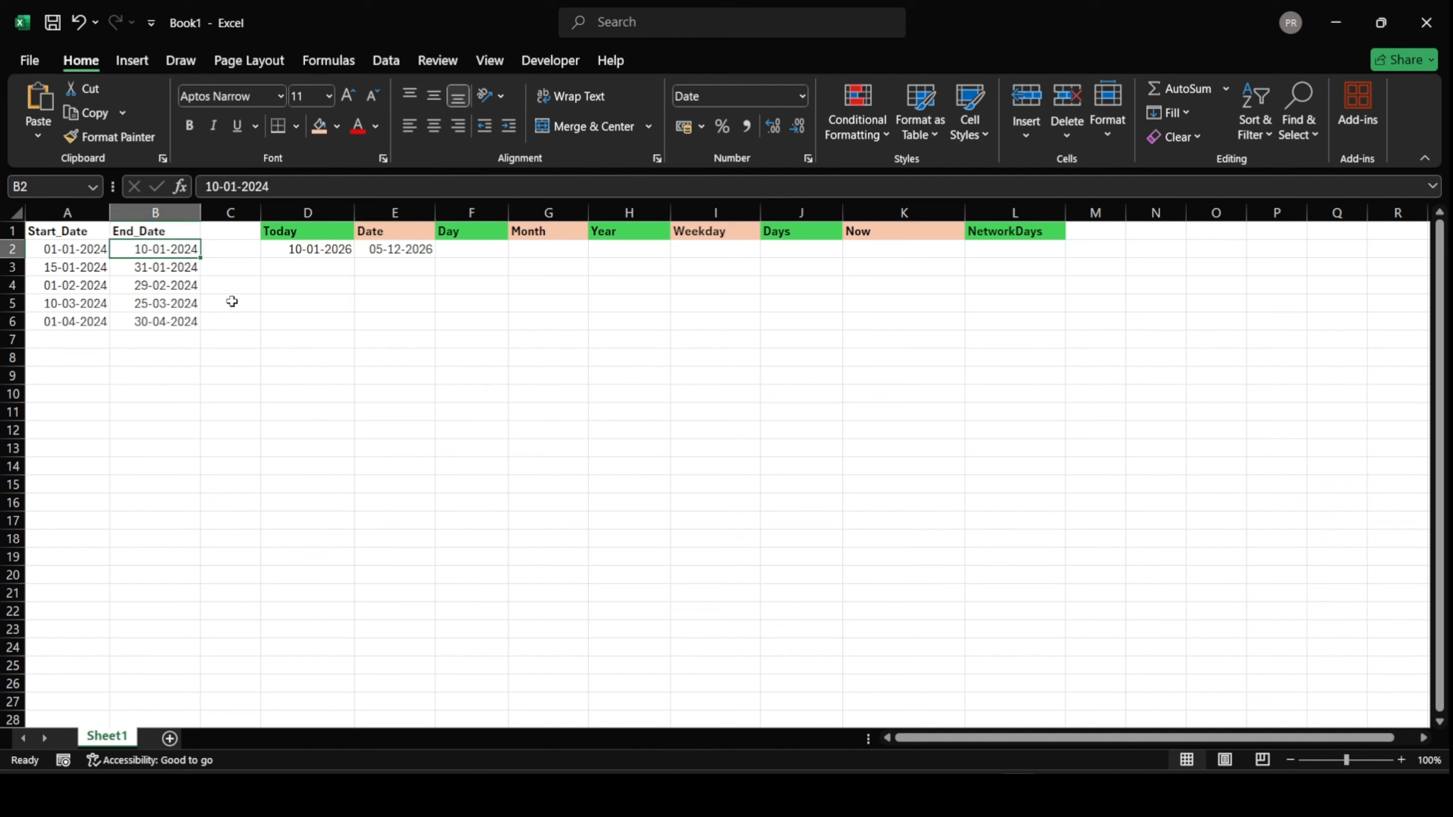
left_click(471, 252)
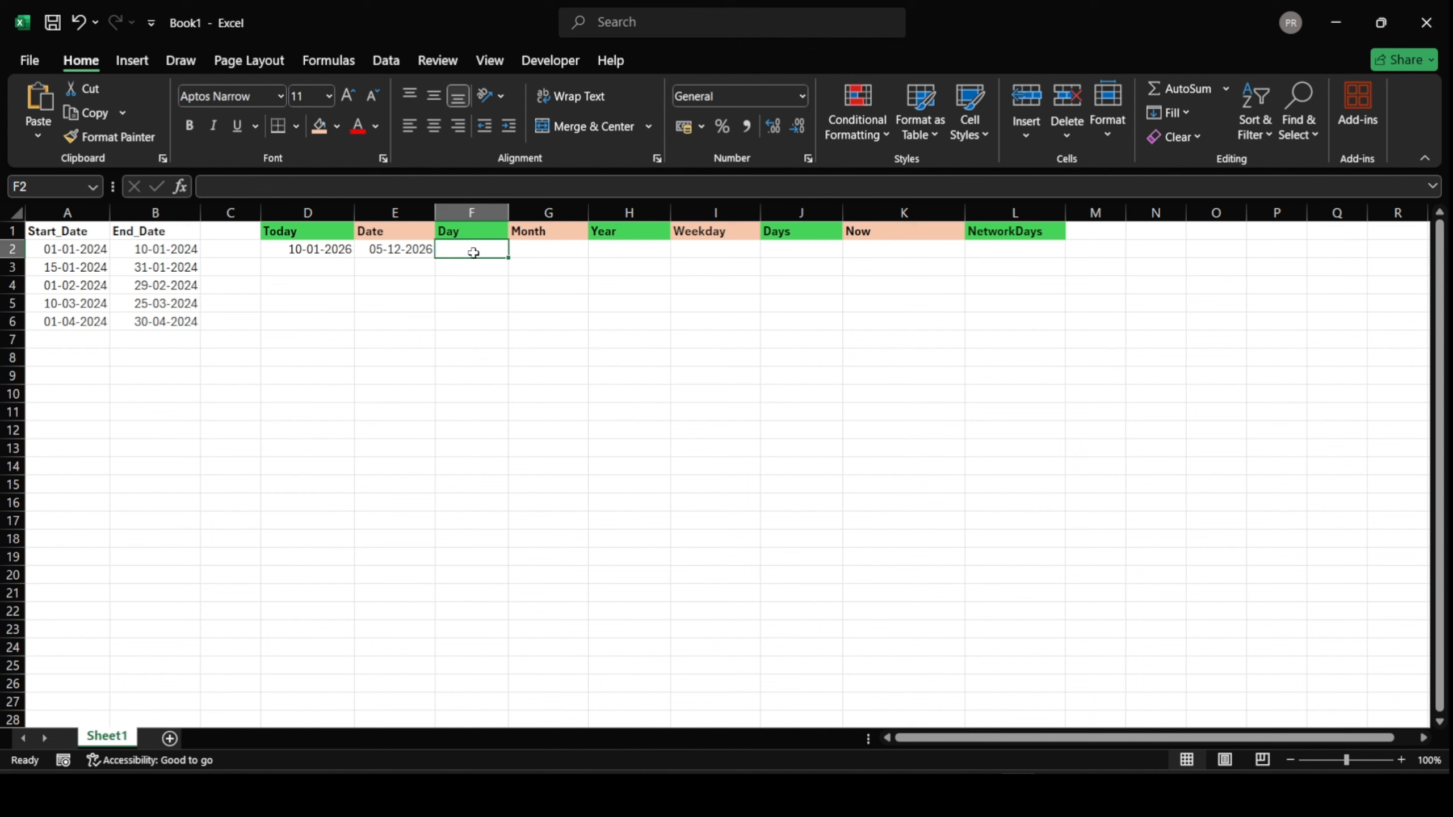
type("=day")
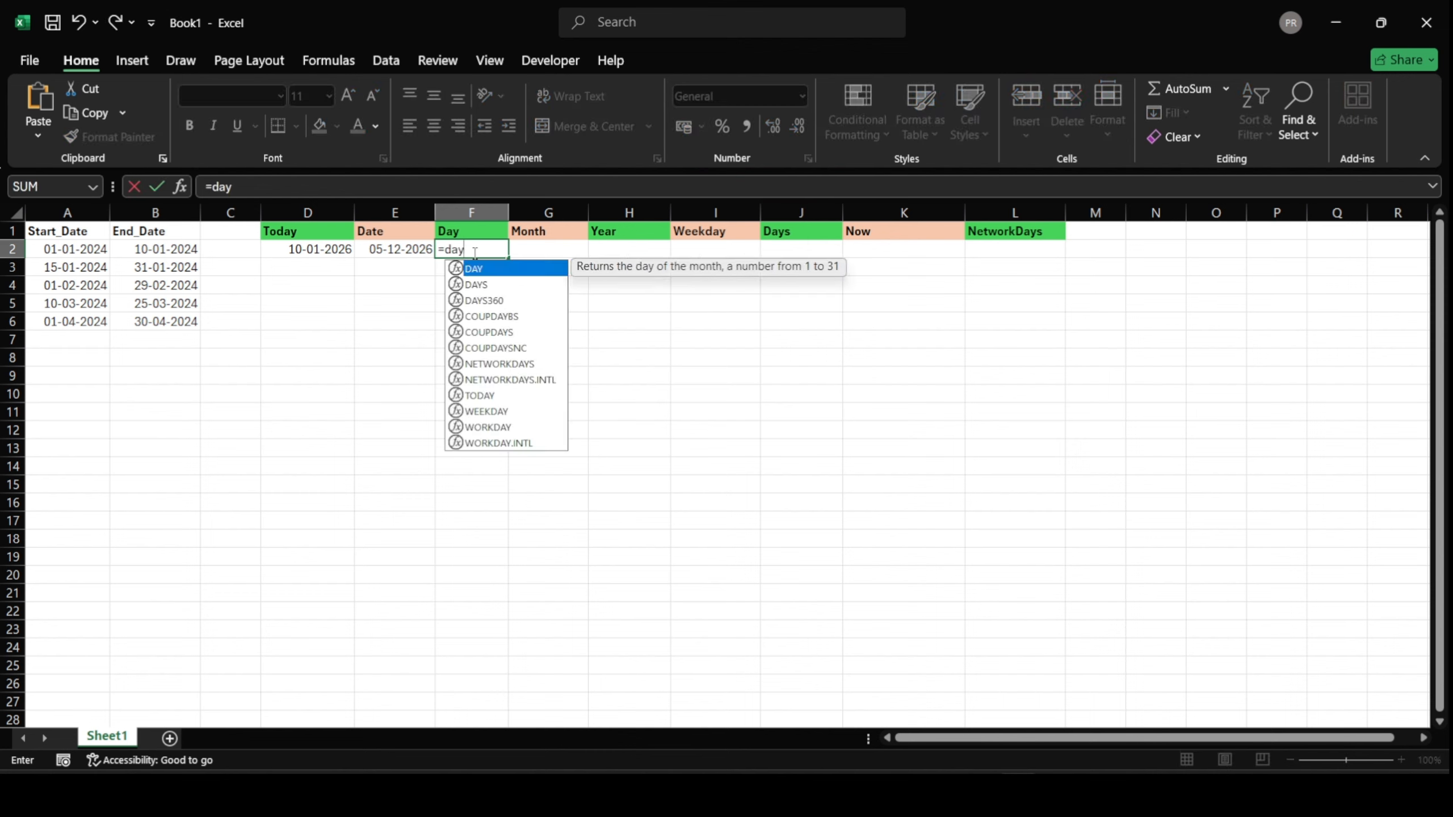
key("Tab")
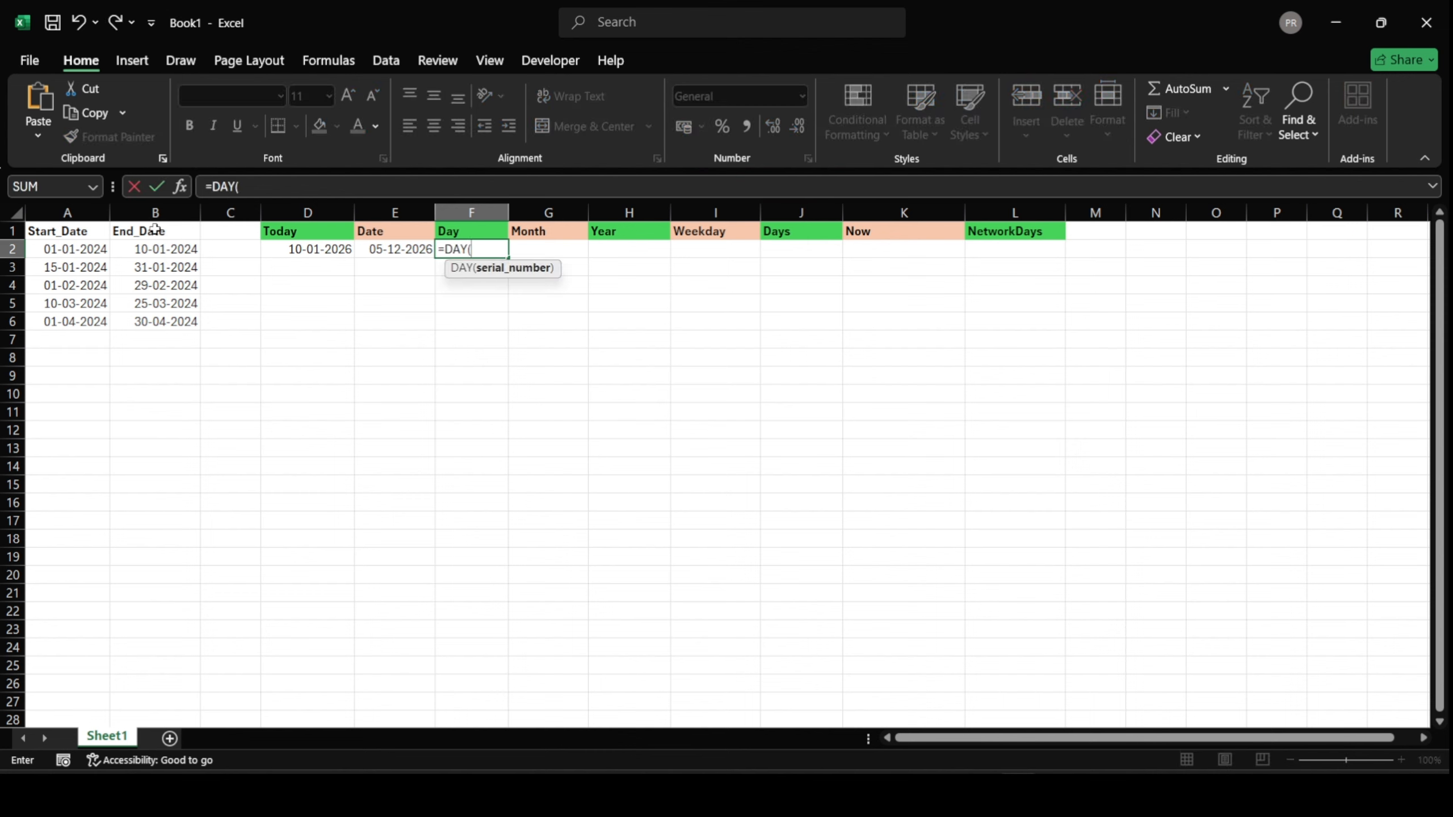
left_click(79, 250)
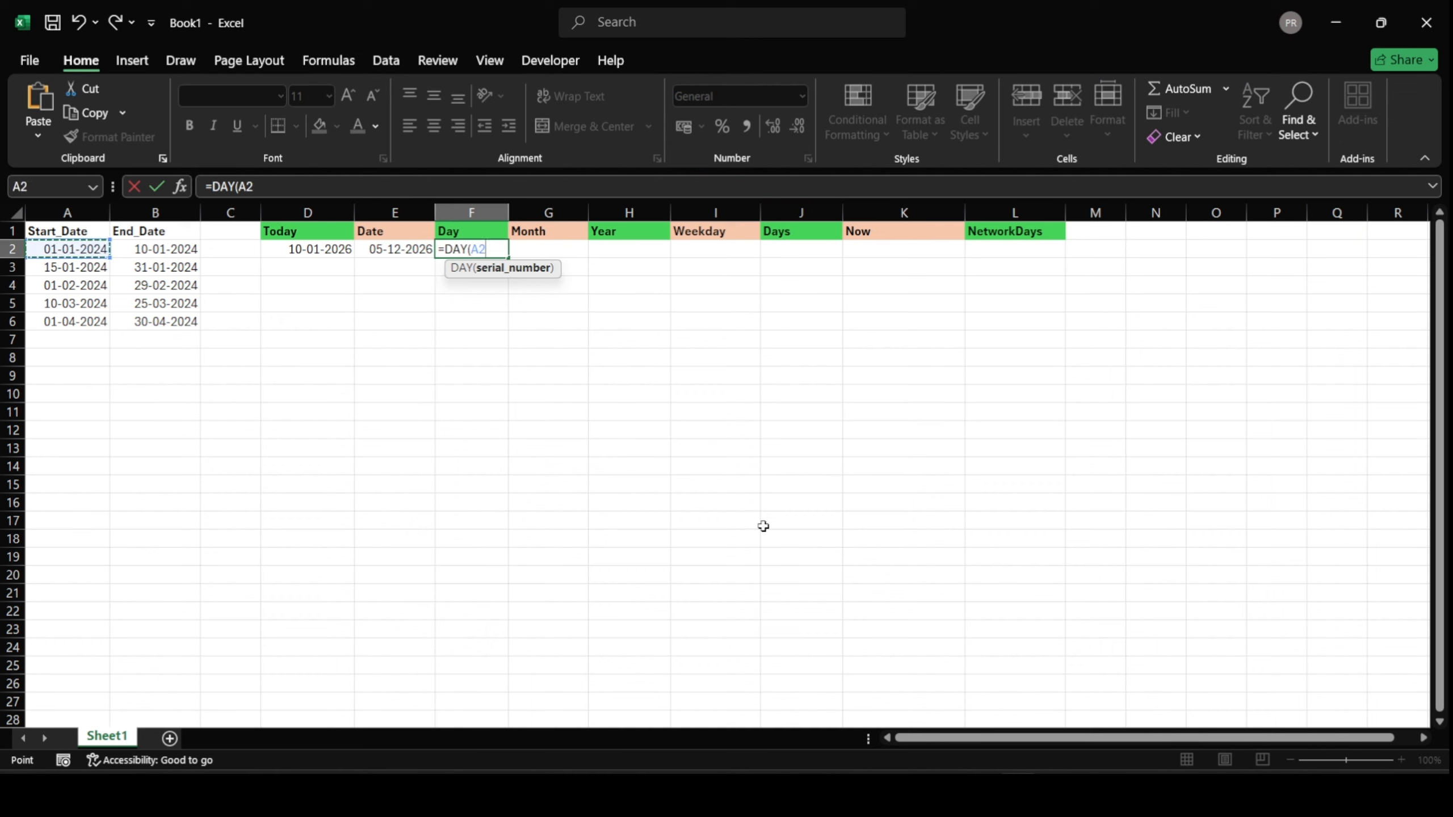
type(")")
key("Return")
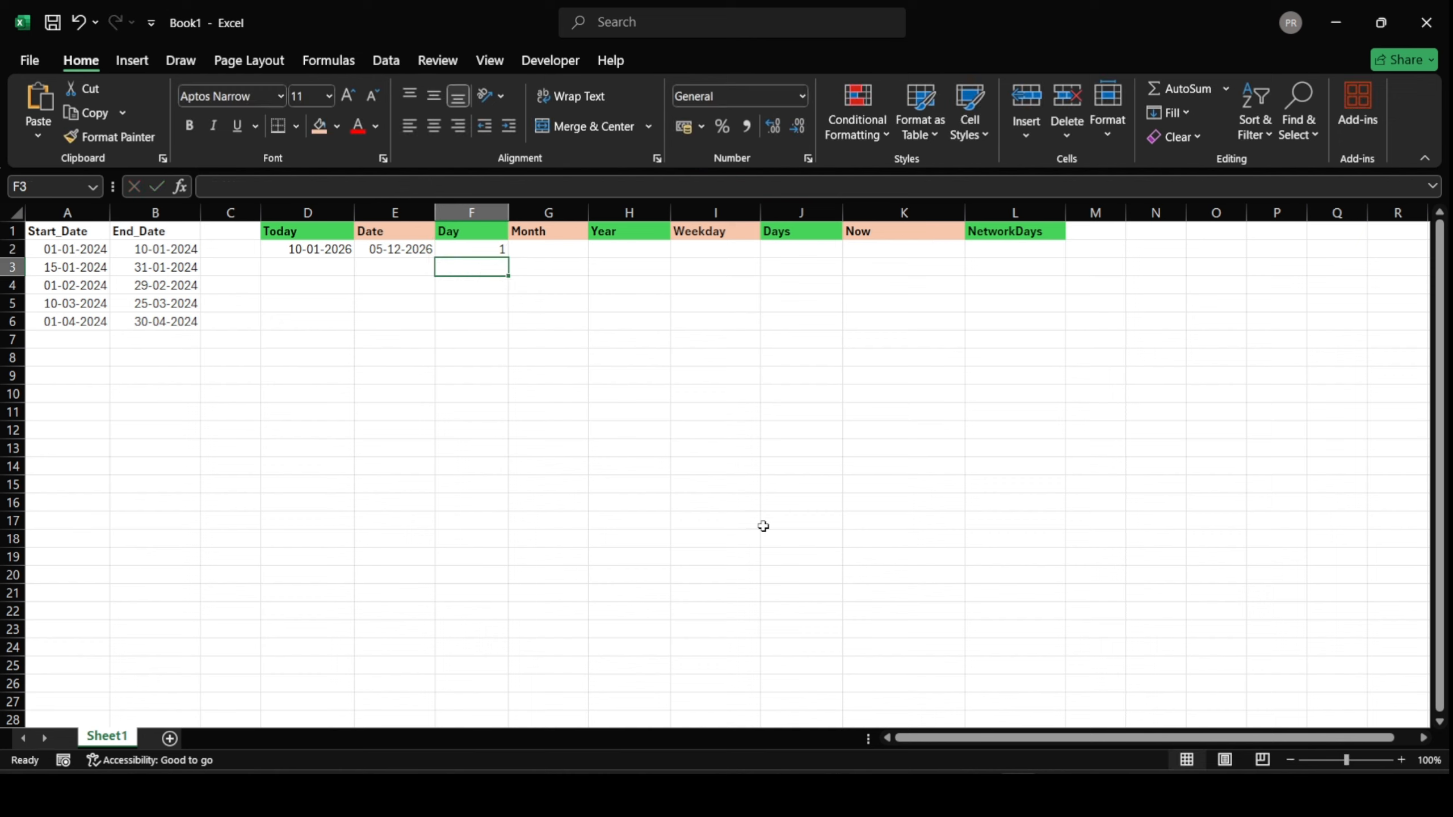
Fill the DAY formula from F2 down through F6 and review the copied formulas
left_click(479, 250)
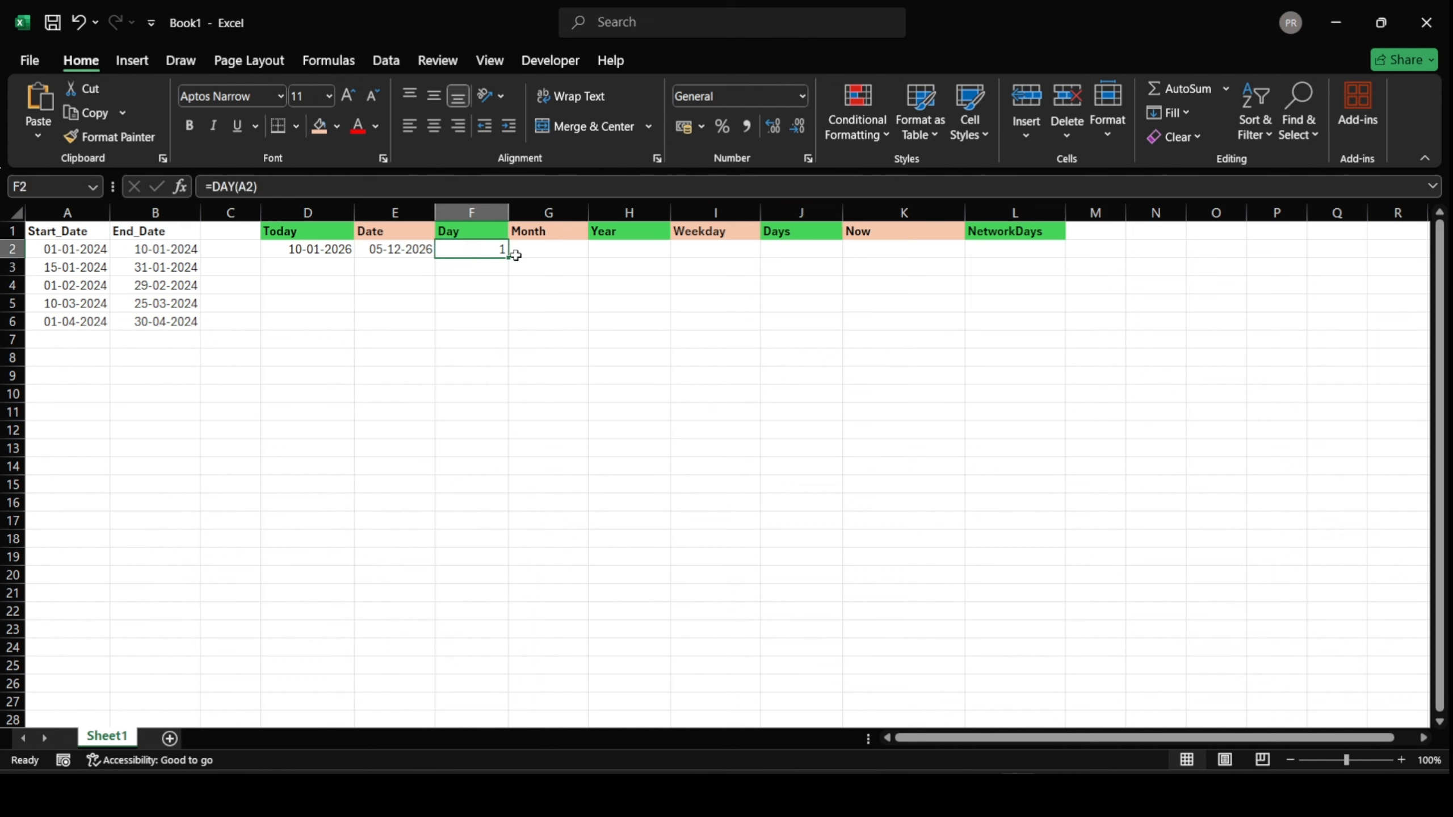
left_click_drag(512, 259, 511, 330)
left_click(496, 268)
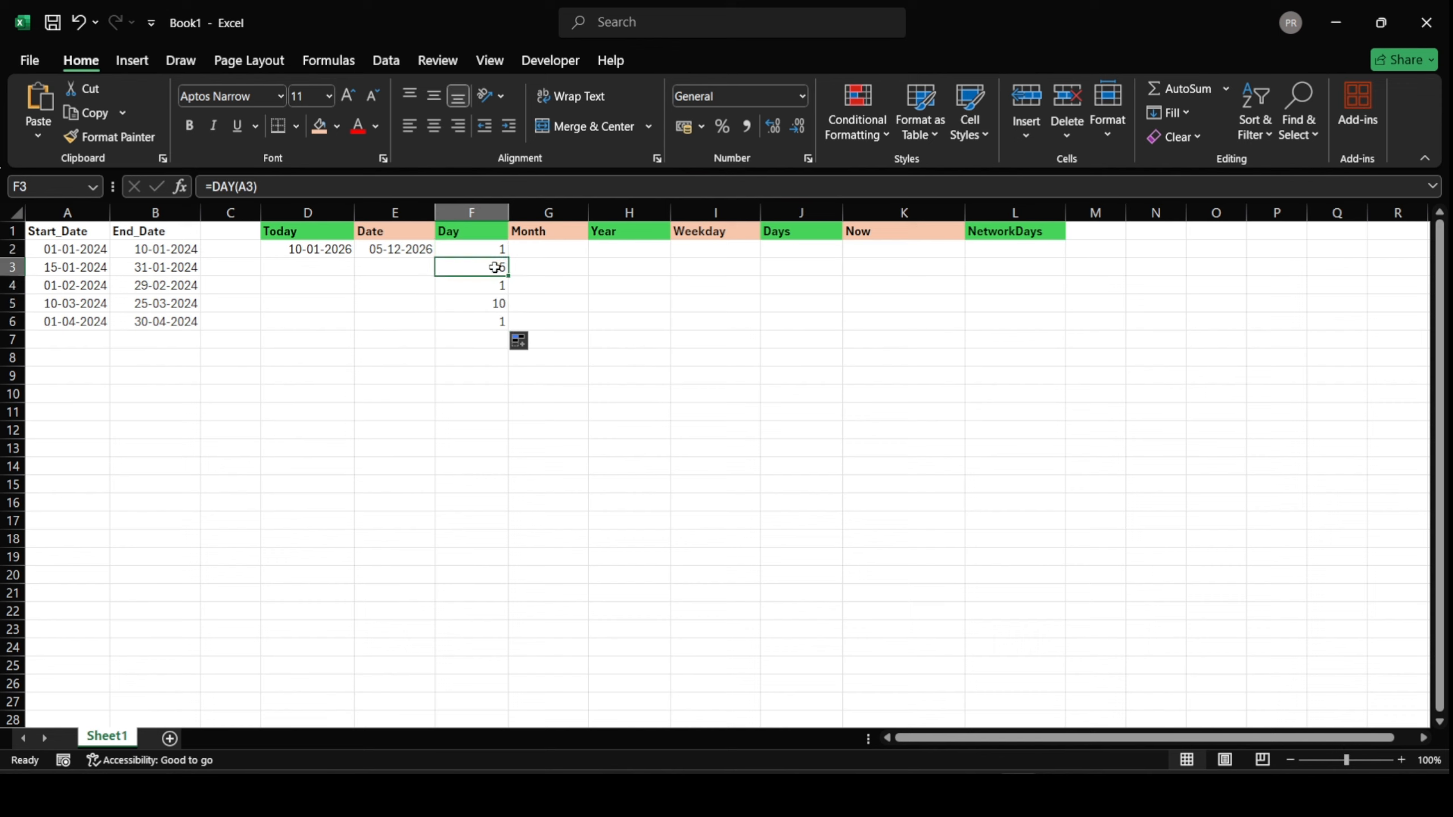
left_click(504, 287)
left_click(503, 308)
left_click(503, 330)
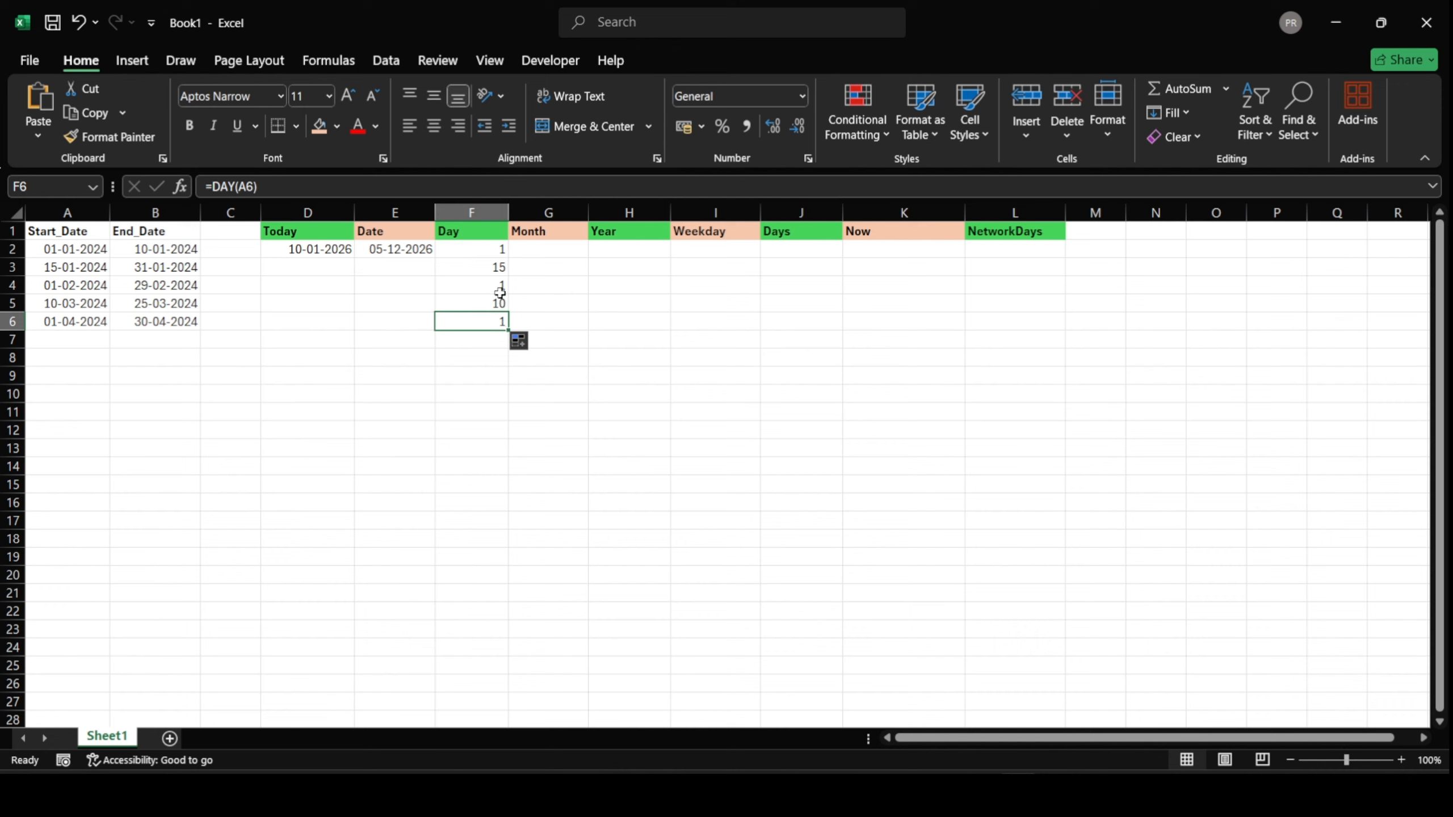
Extract the month from the first start date by entering =MONTH(A2) in cell G2
left_click(557, 248)
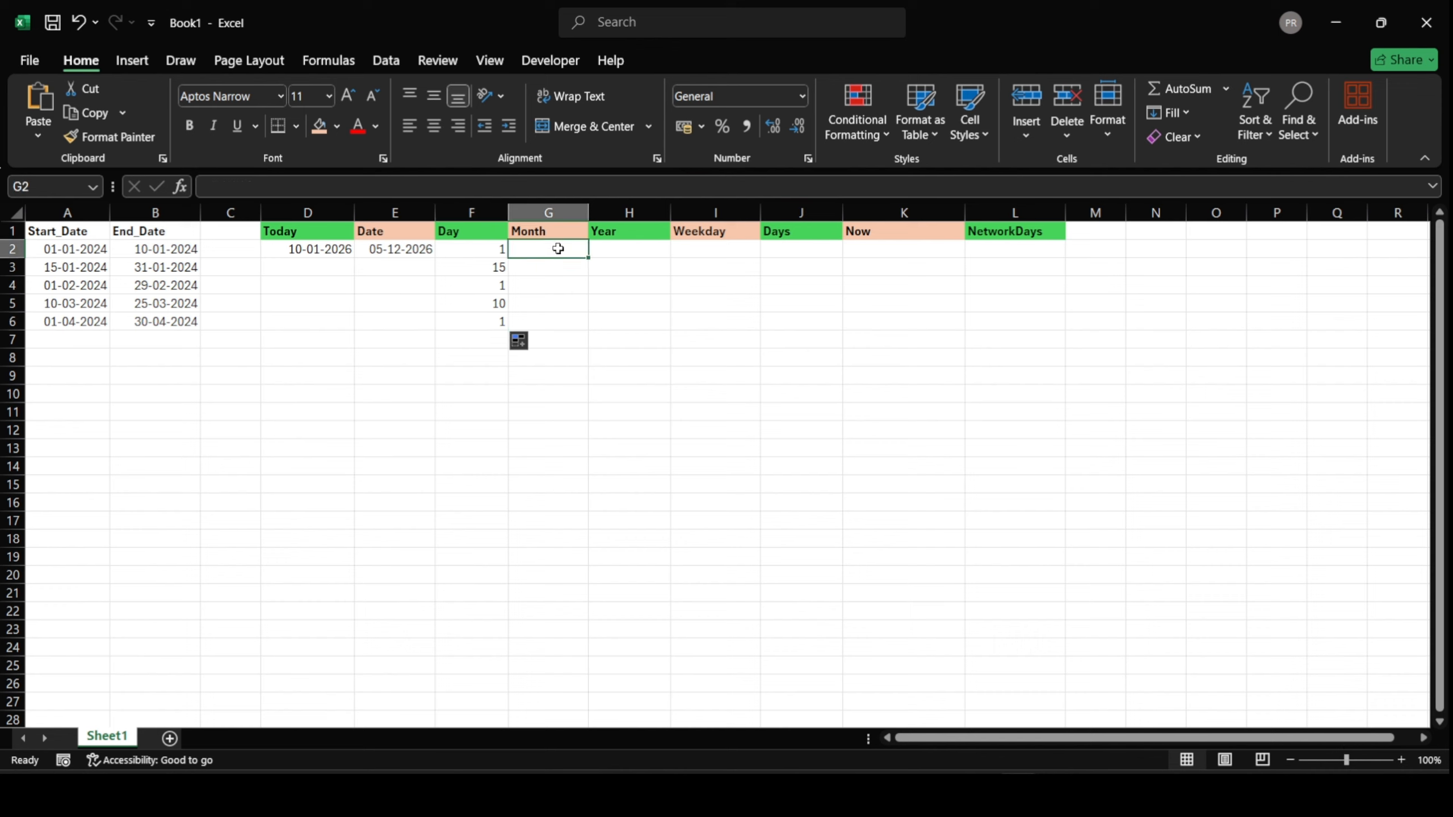
type("=month")
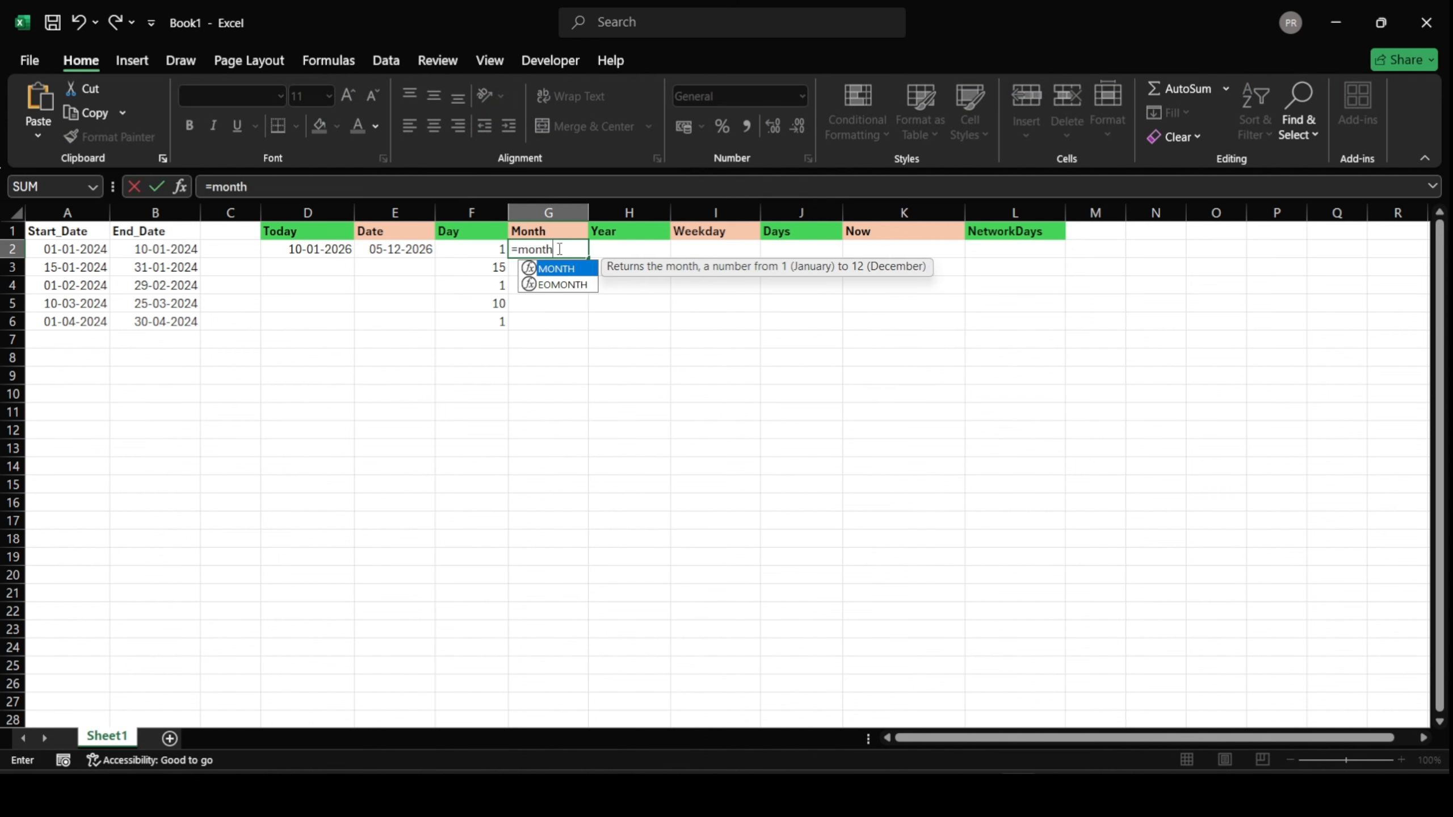
key("Tab")
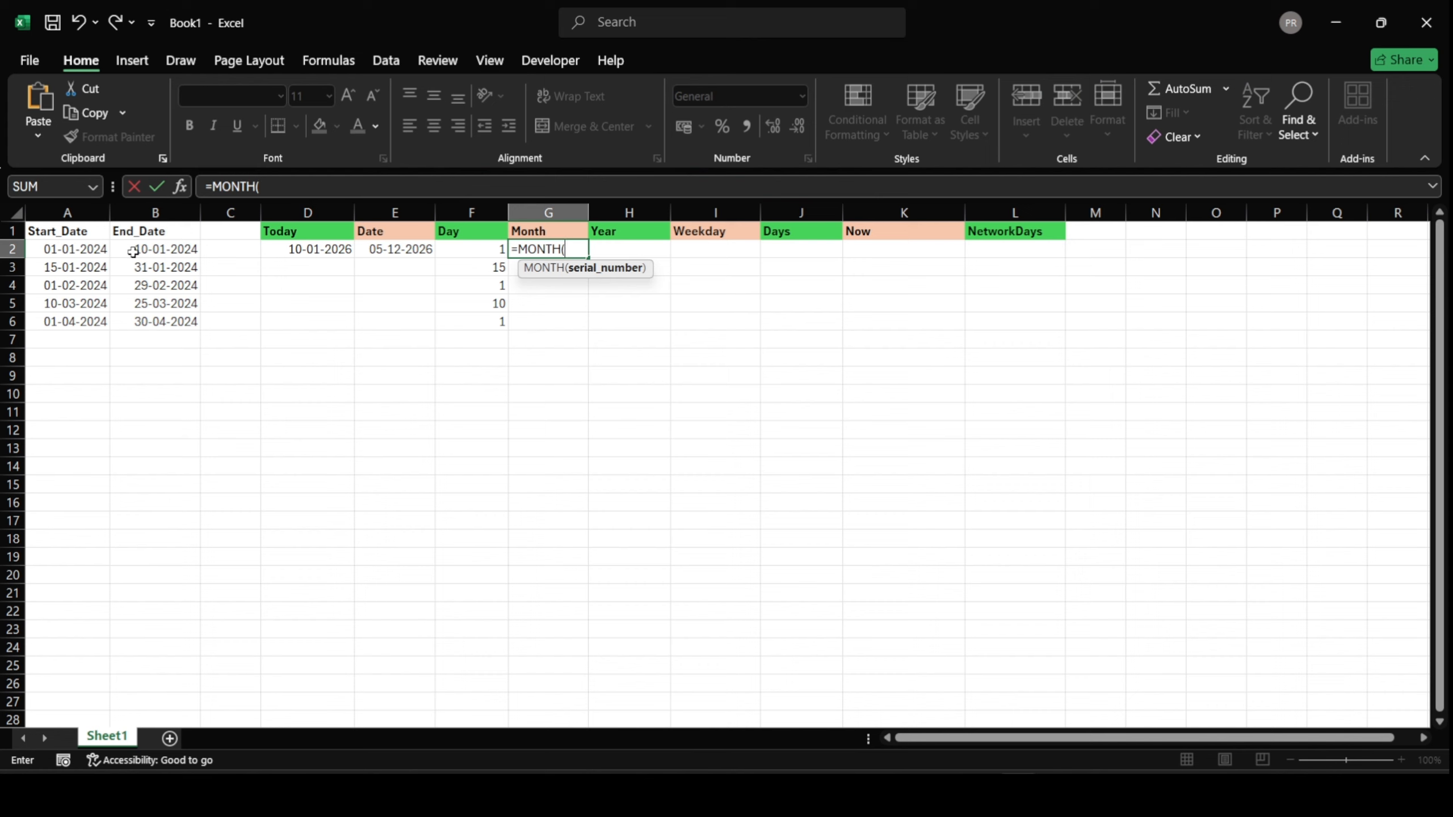
left_click(92, 252)
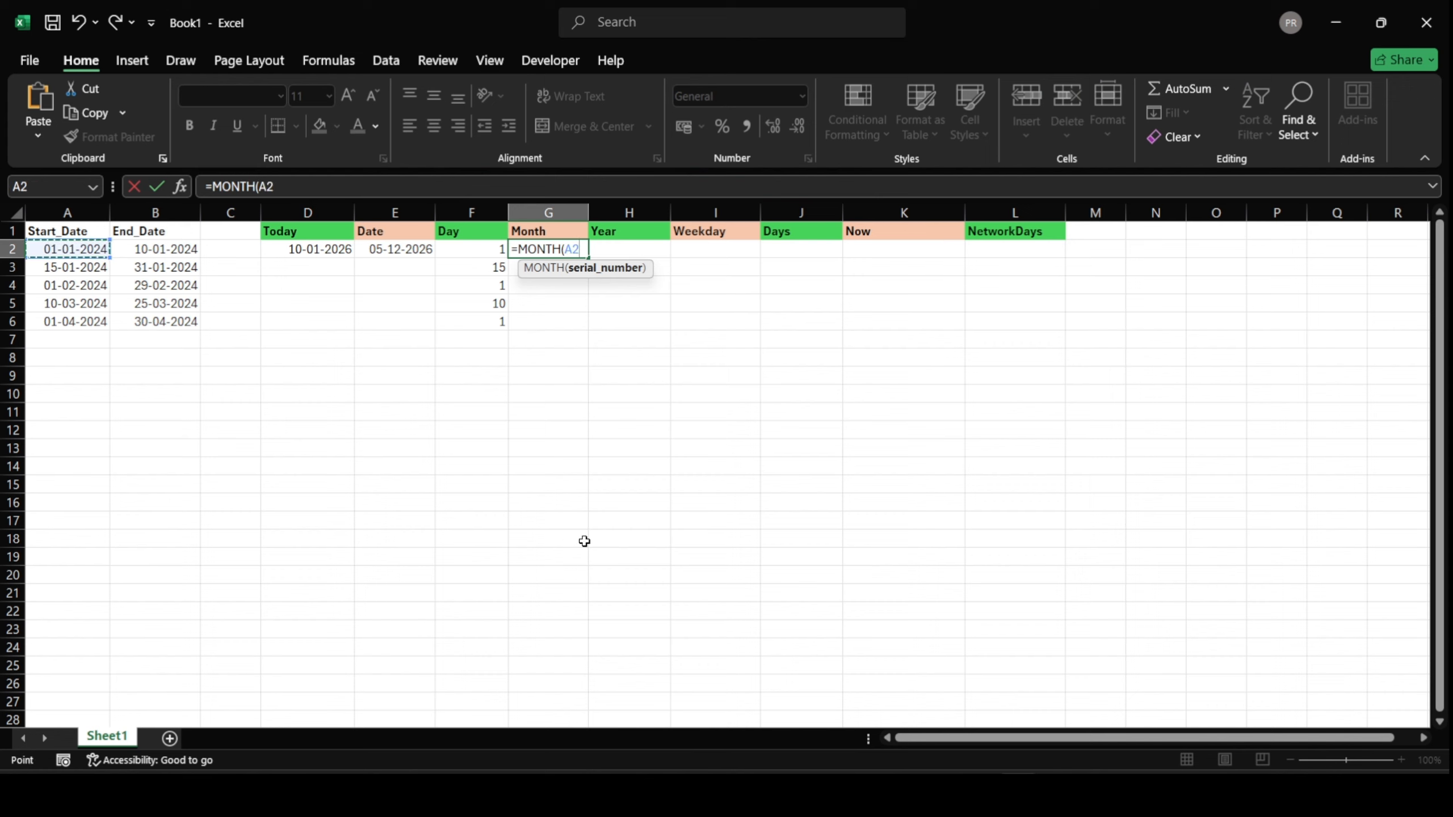
type(")")
key("Return")
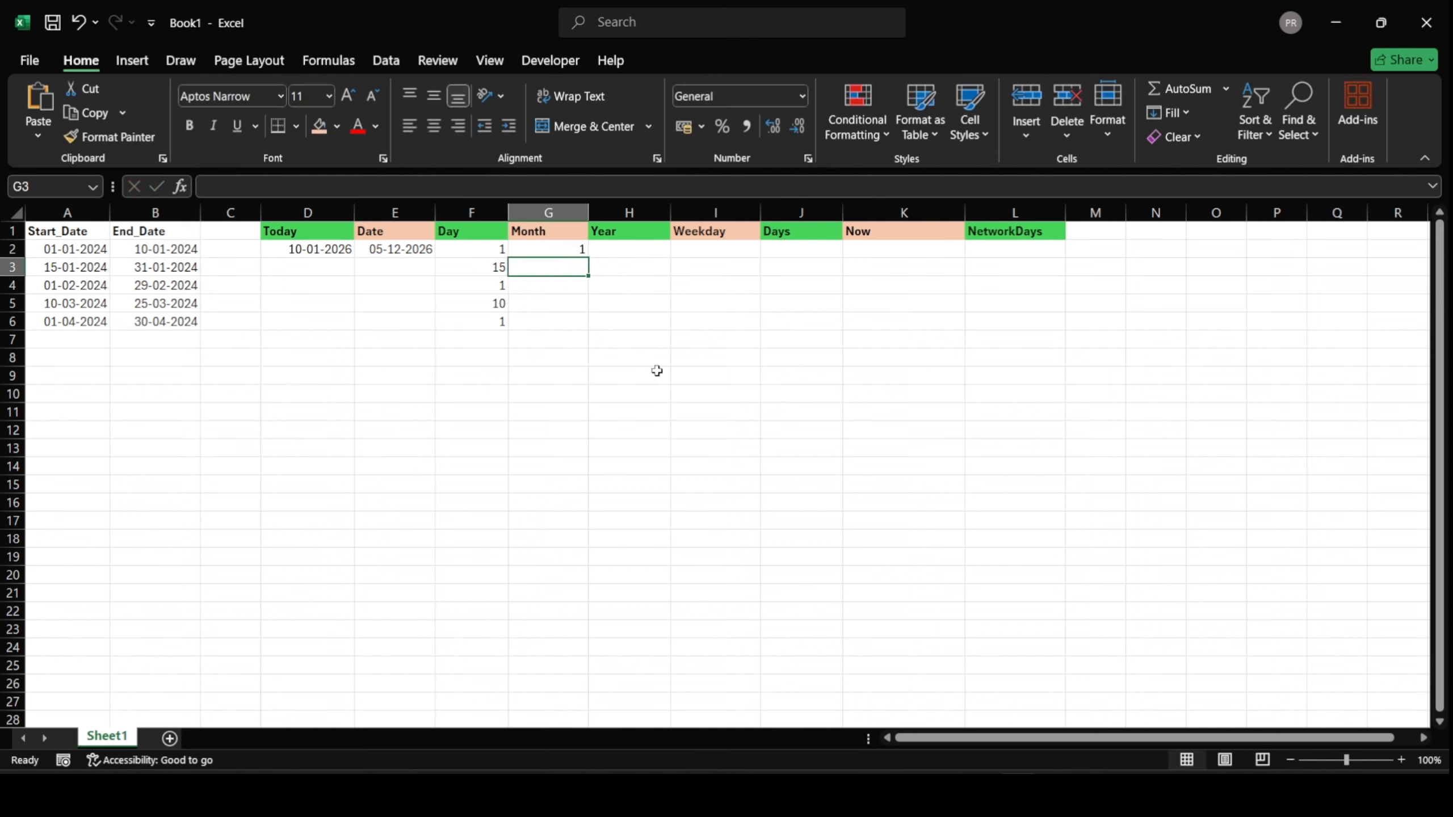
Fill the MONTH formula from G2 down through G6 and compare the months with the start dates in column A
left_click(574, 251)
left_click_drag(588, 258, 587, 330)
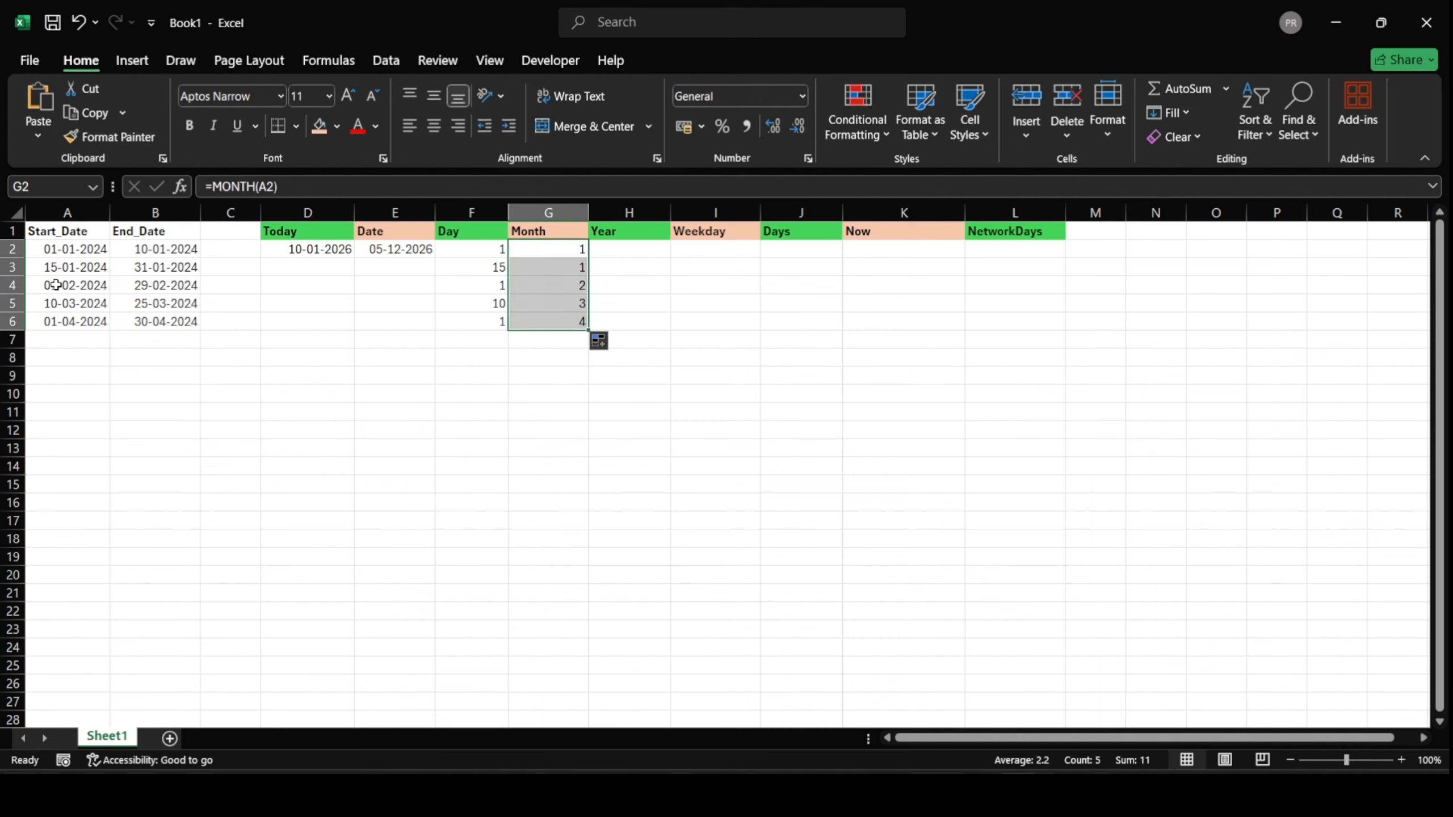
left_click_drag(80, 250, 71, 270)
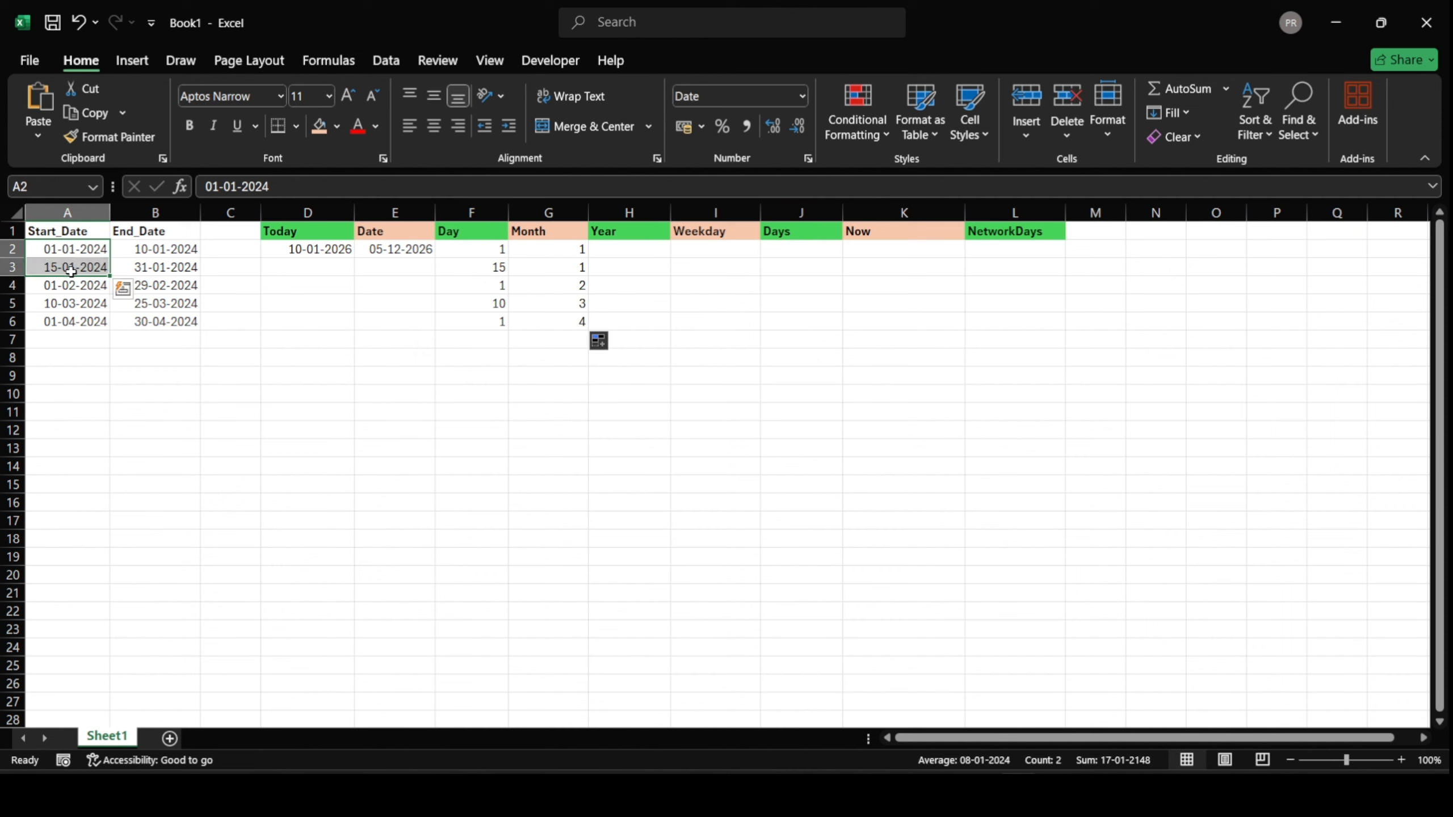
left_click(71, 271)
left_click(71, 286)
left_click(76, 303)
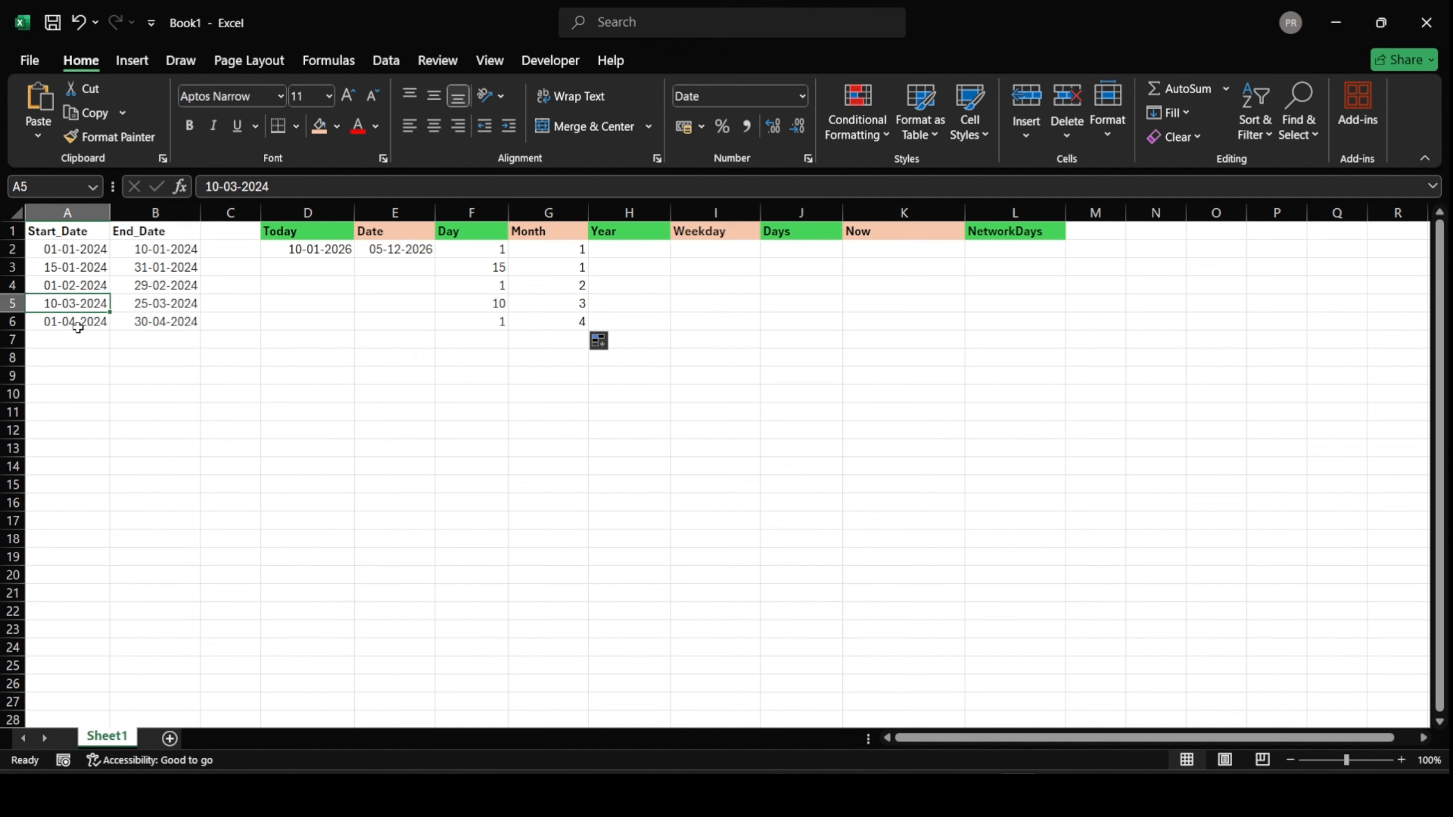
left_click(78, 327)
left_click(564, 282)
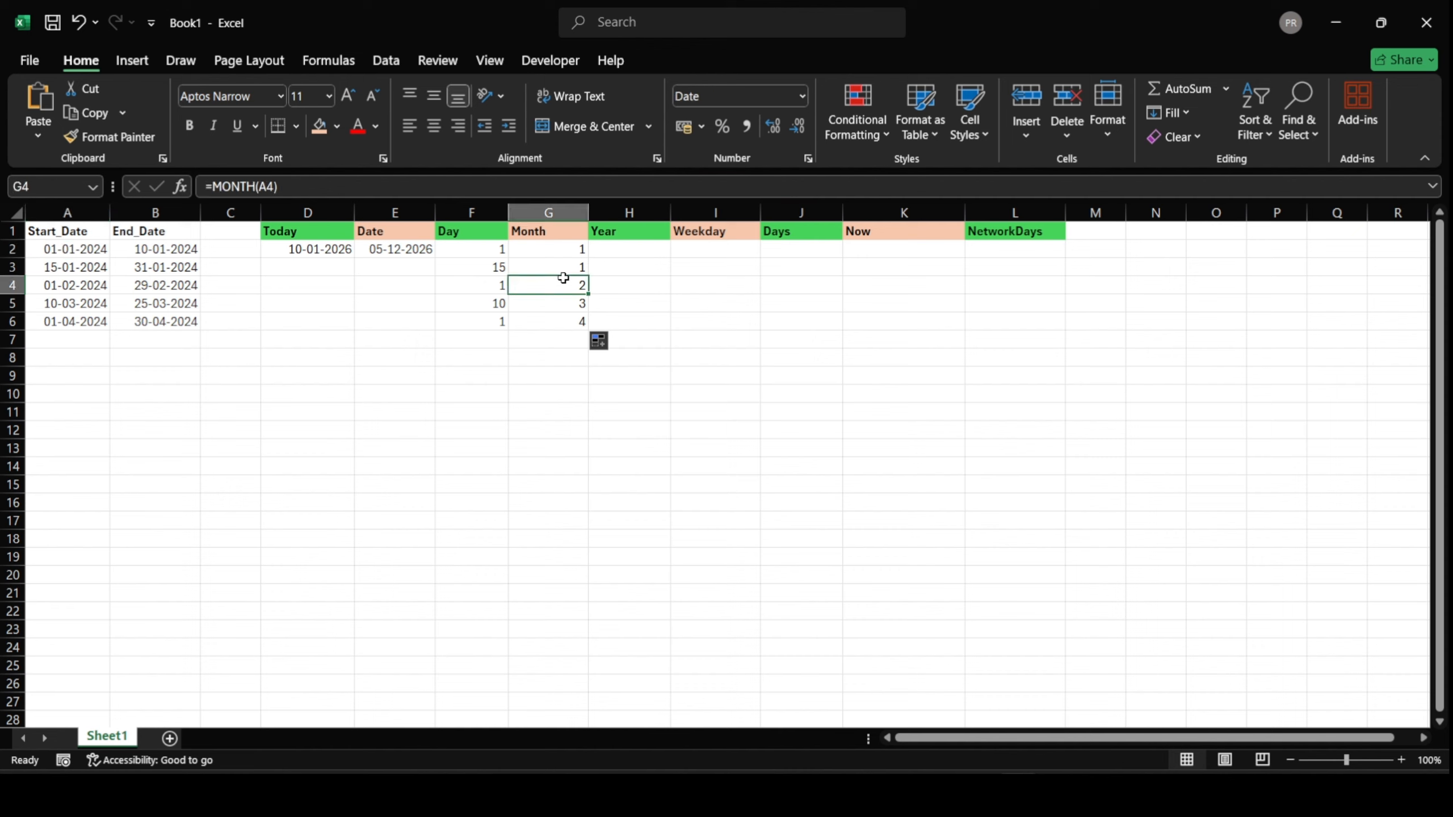
left_click(578, 326)
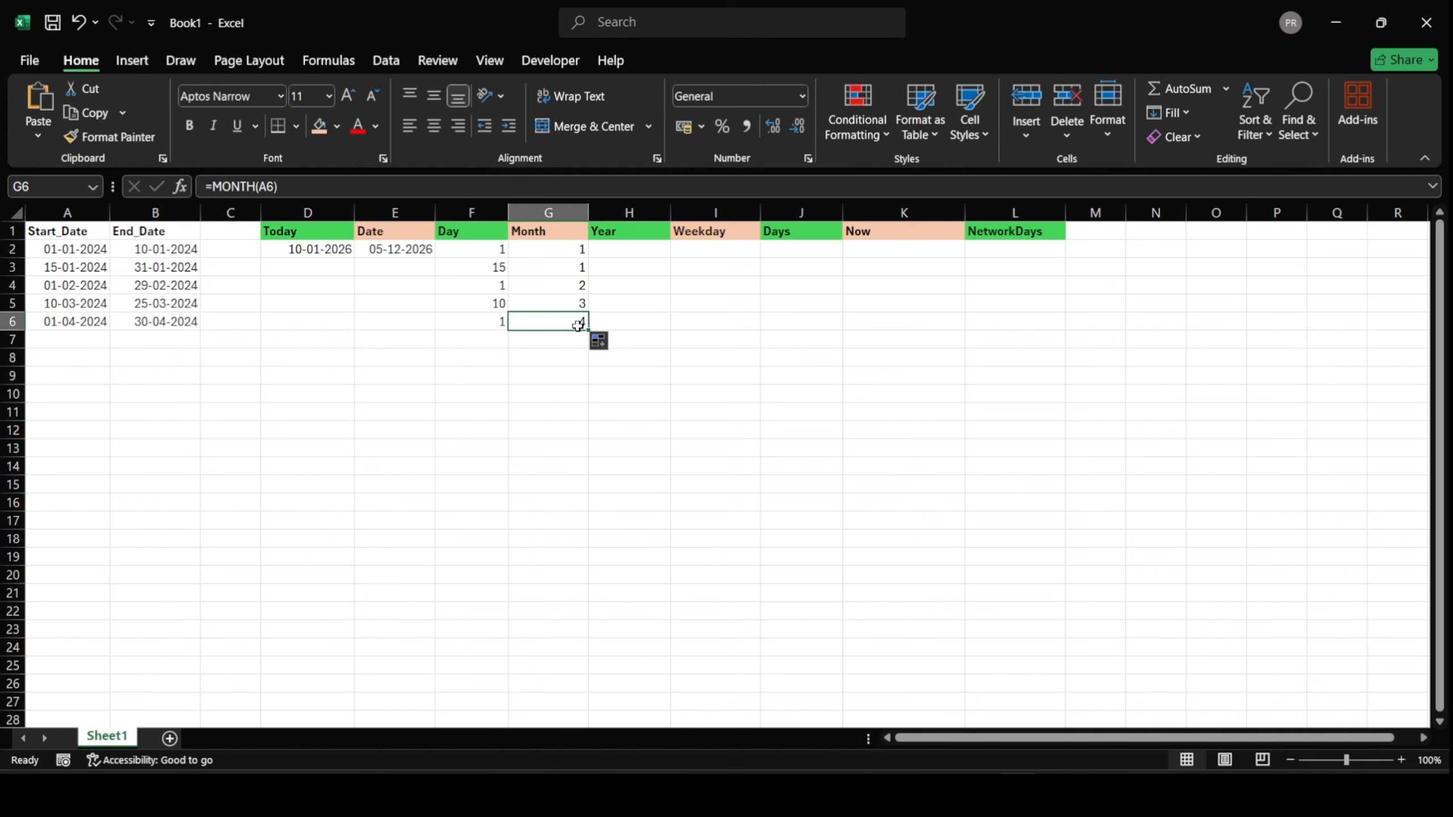
Extract the year from the first start date with =YEAR(A2) in cell H2 and fill the formula down through H6
left_click(636, 249)
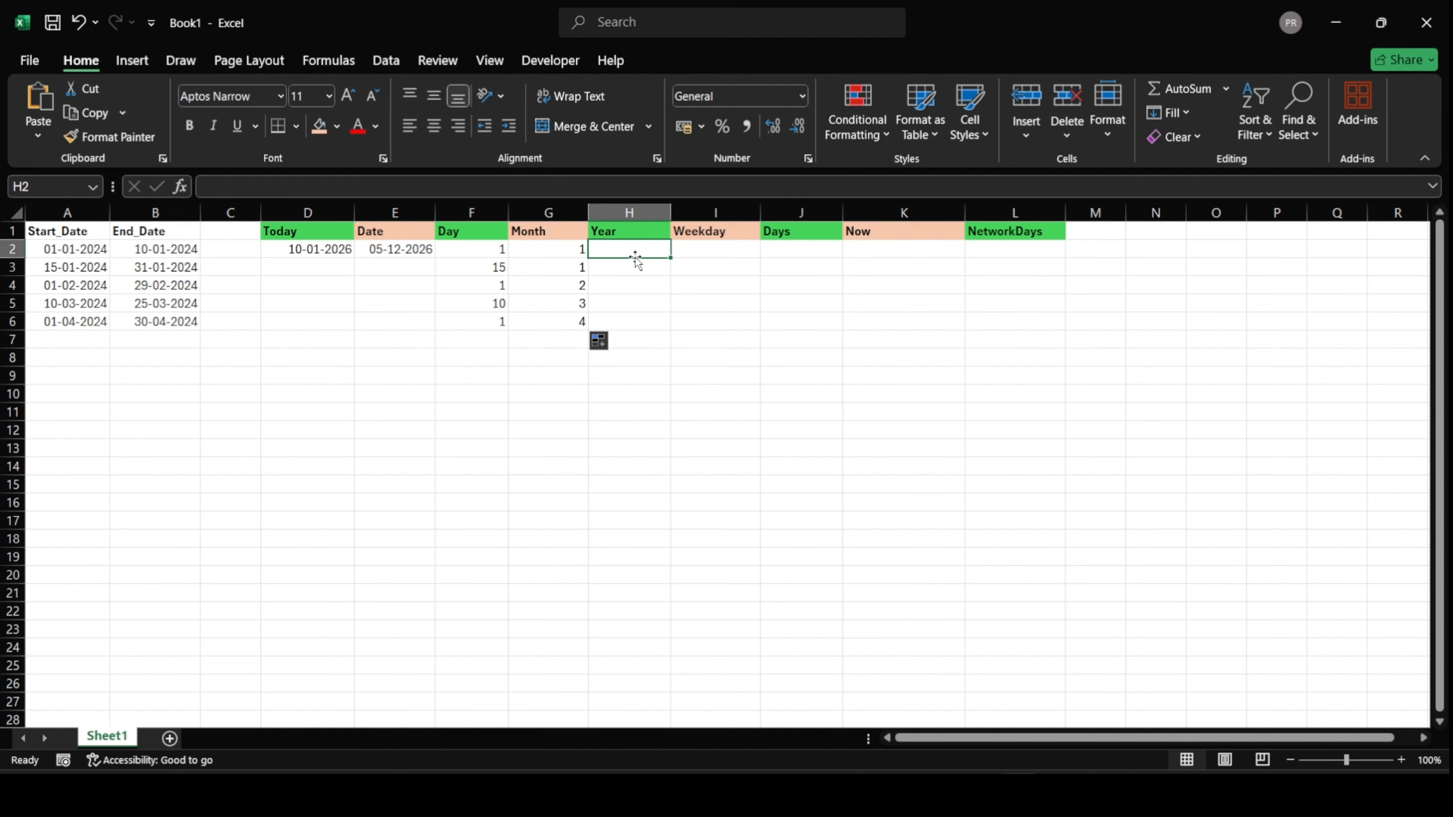
type("=year")
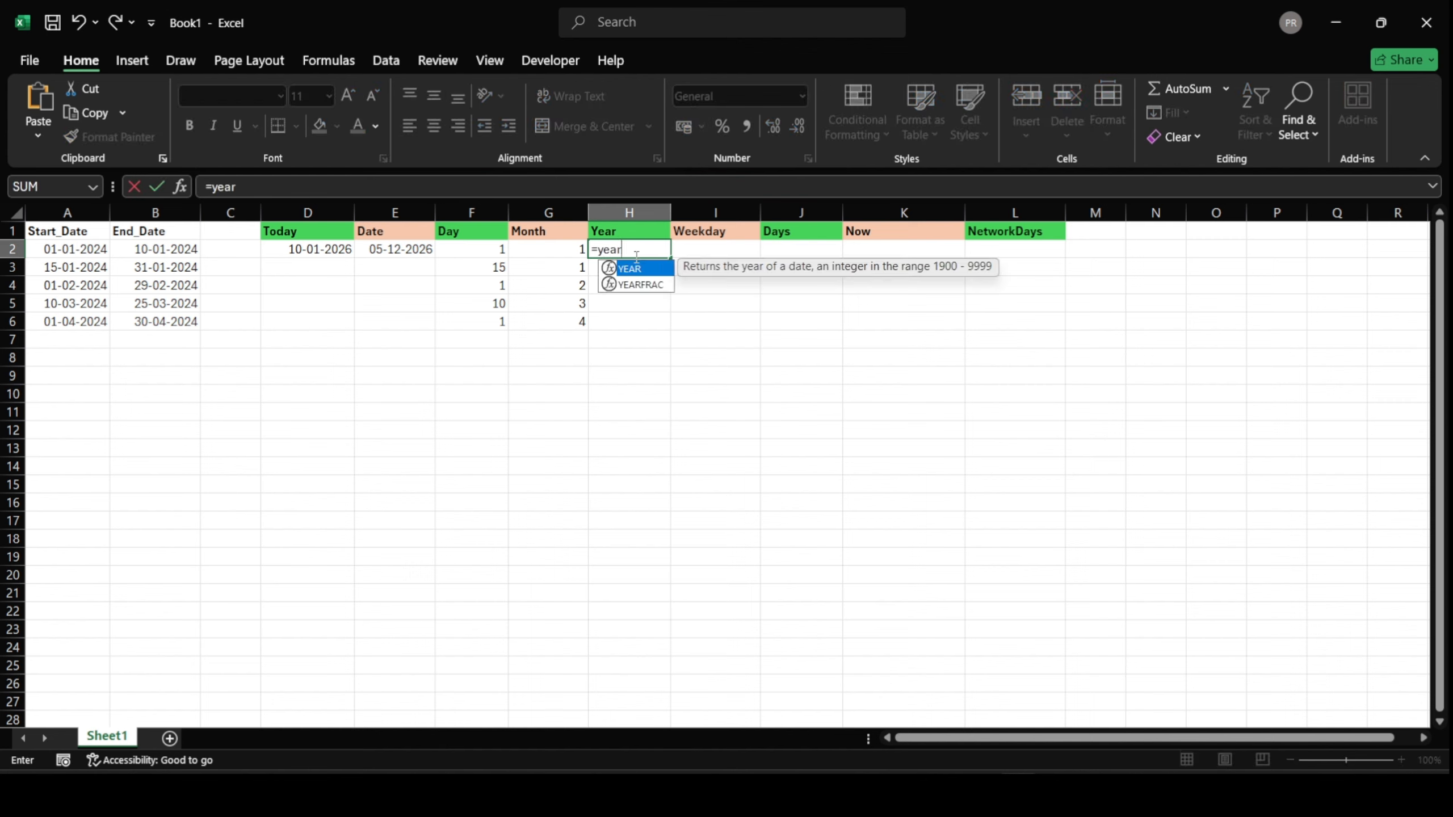
key("Tab")
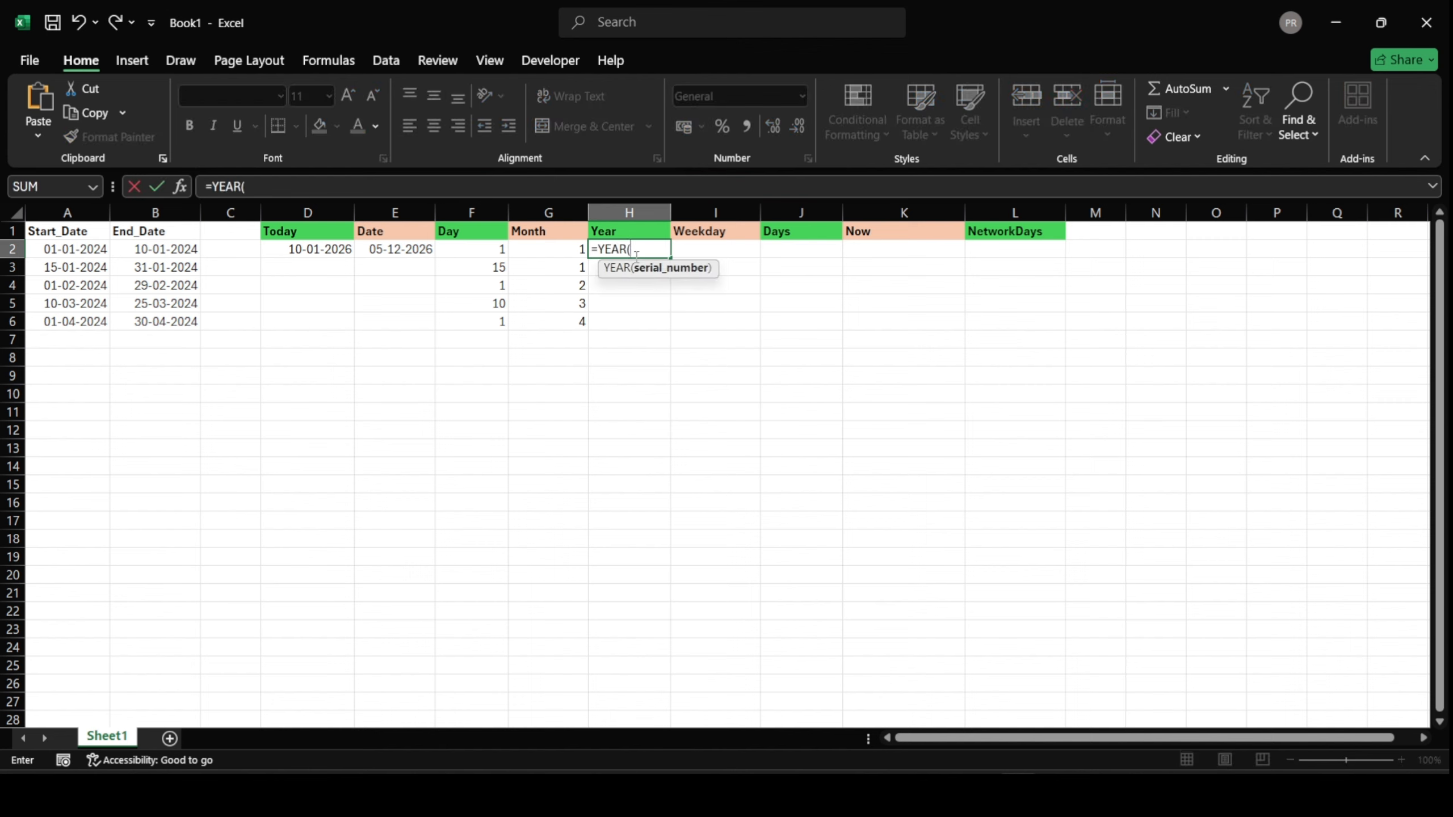
left_click(91, 248)
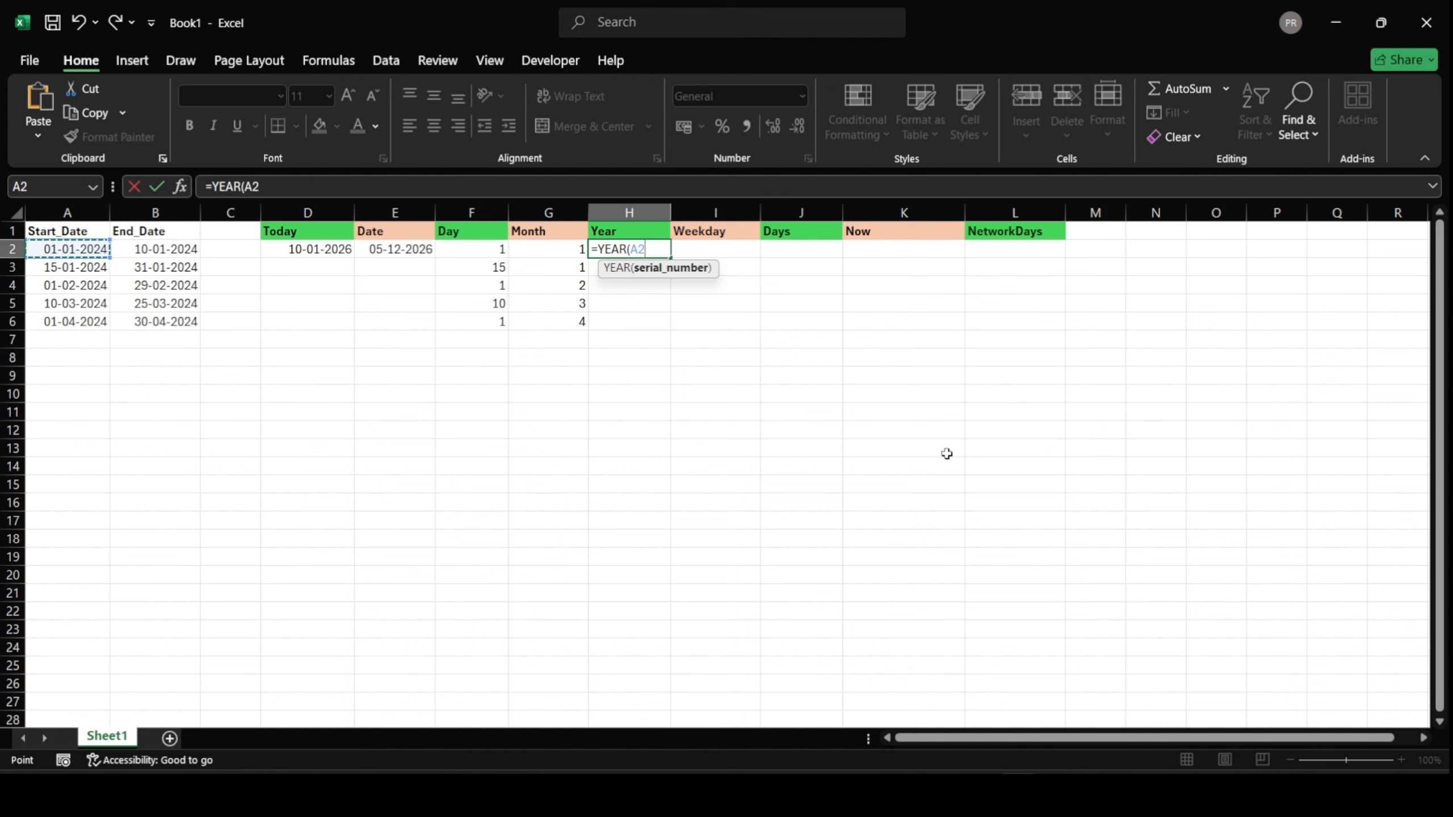
type(")")
key("Return")
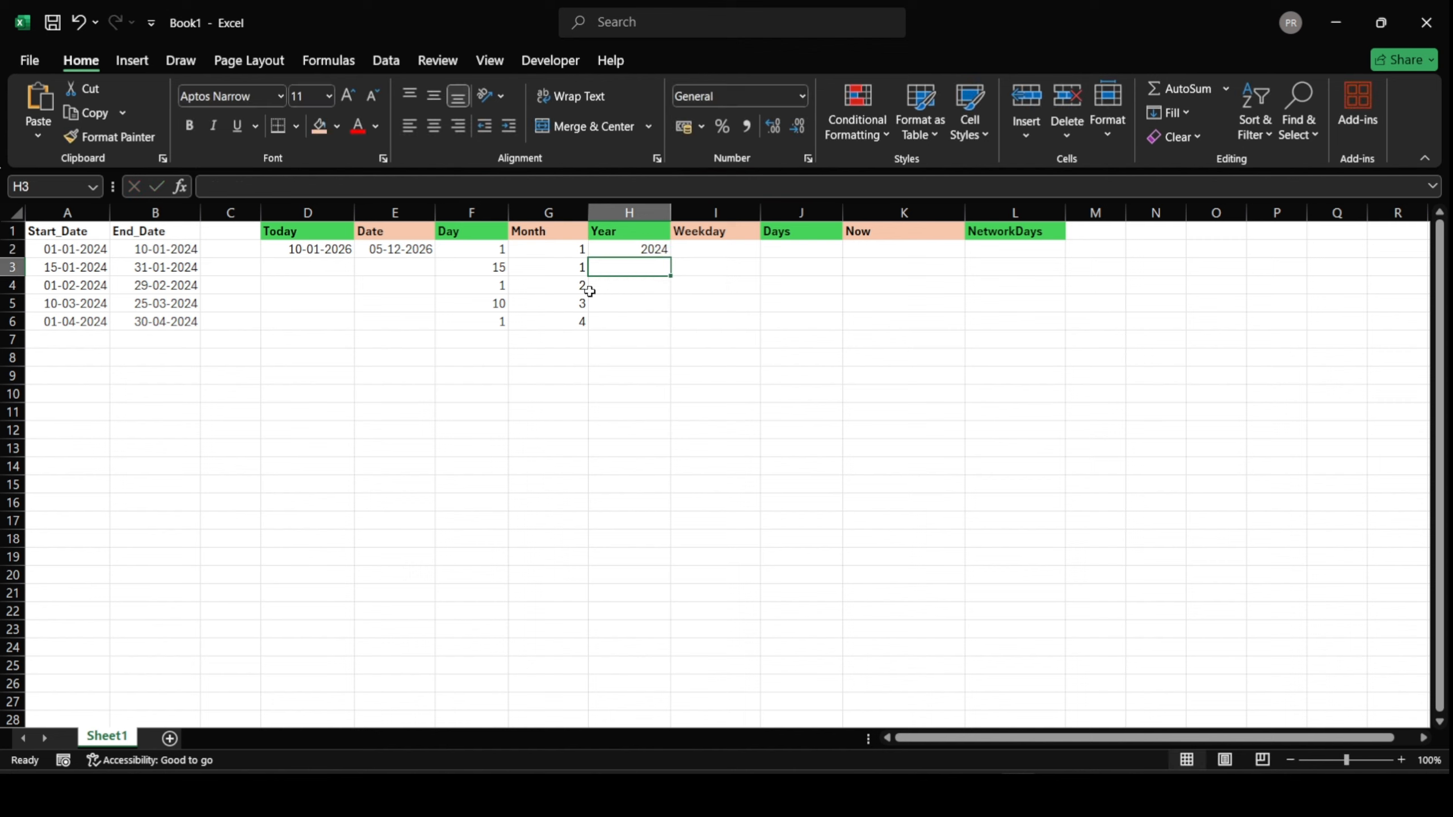
left_click(620, 253)
left_click_drag(671, 257, 671, 328)
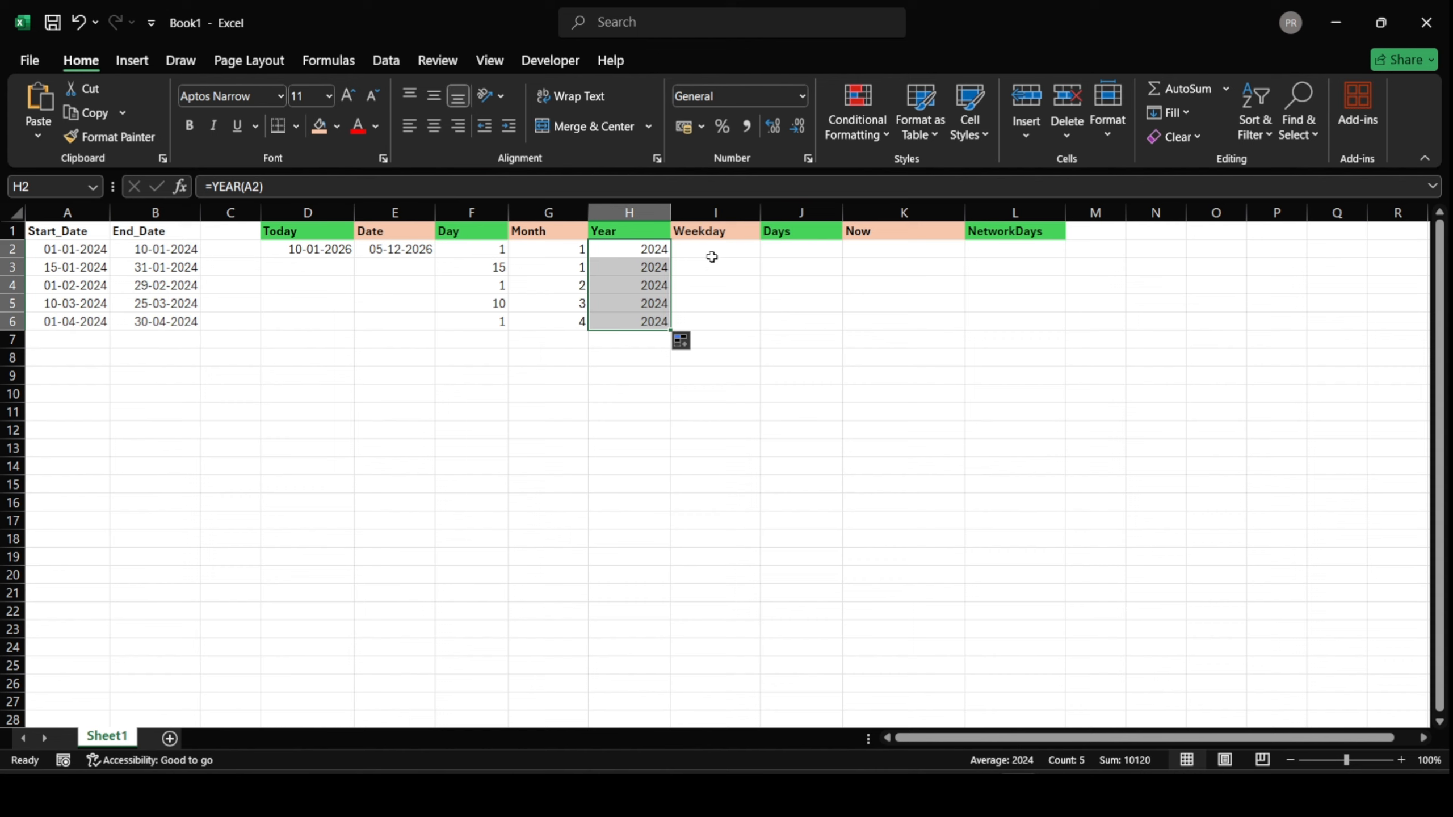
Get the weekday number of today's date by entering =WEEKDAY(D2,1) in cell I2, using the Sunday-to-Saturday numbering
left_click(707, 252)
left_click(730, 267)
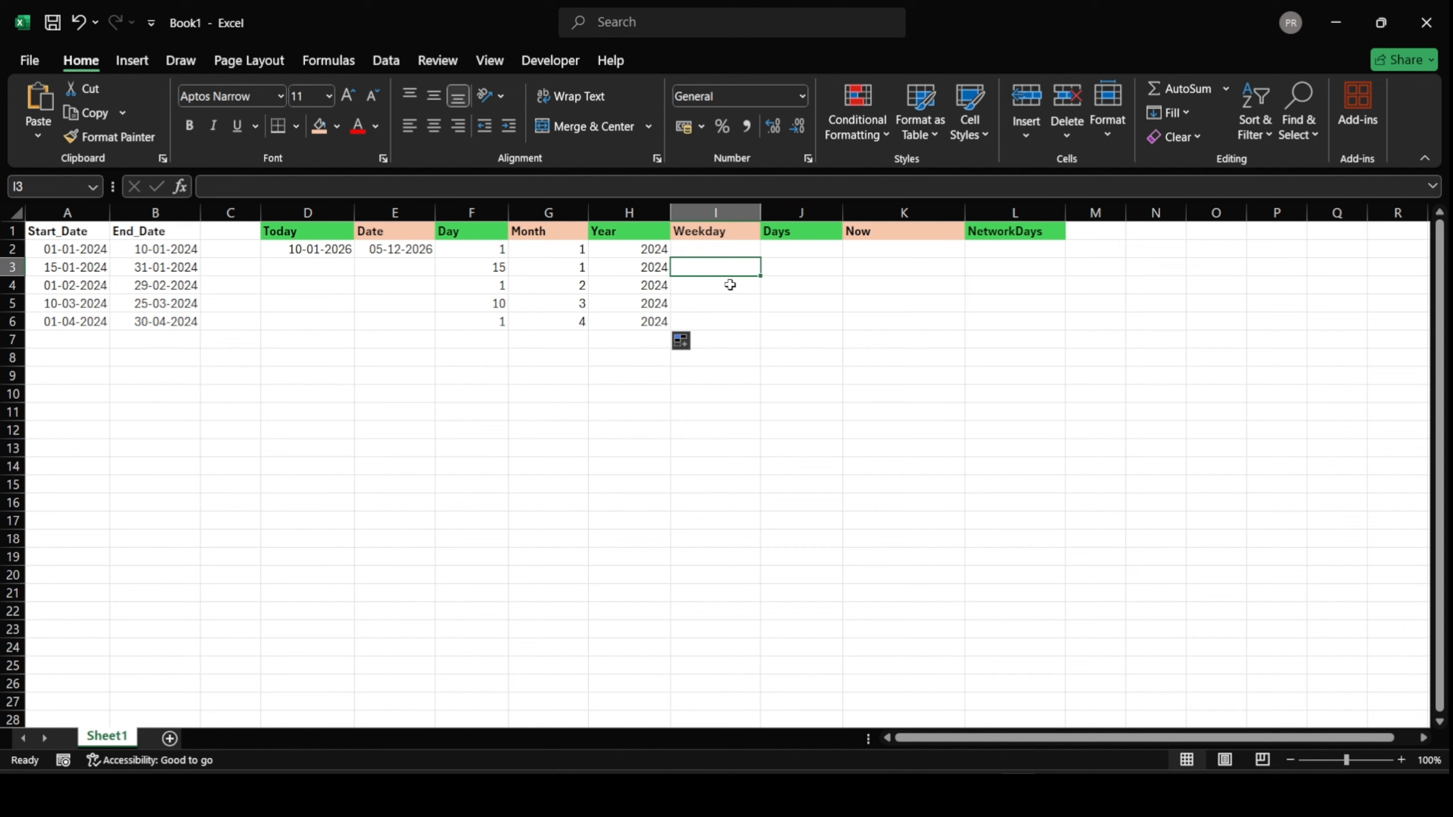
key("Up")
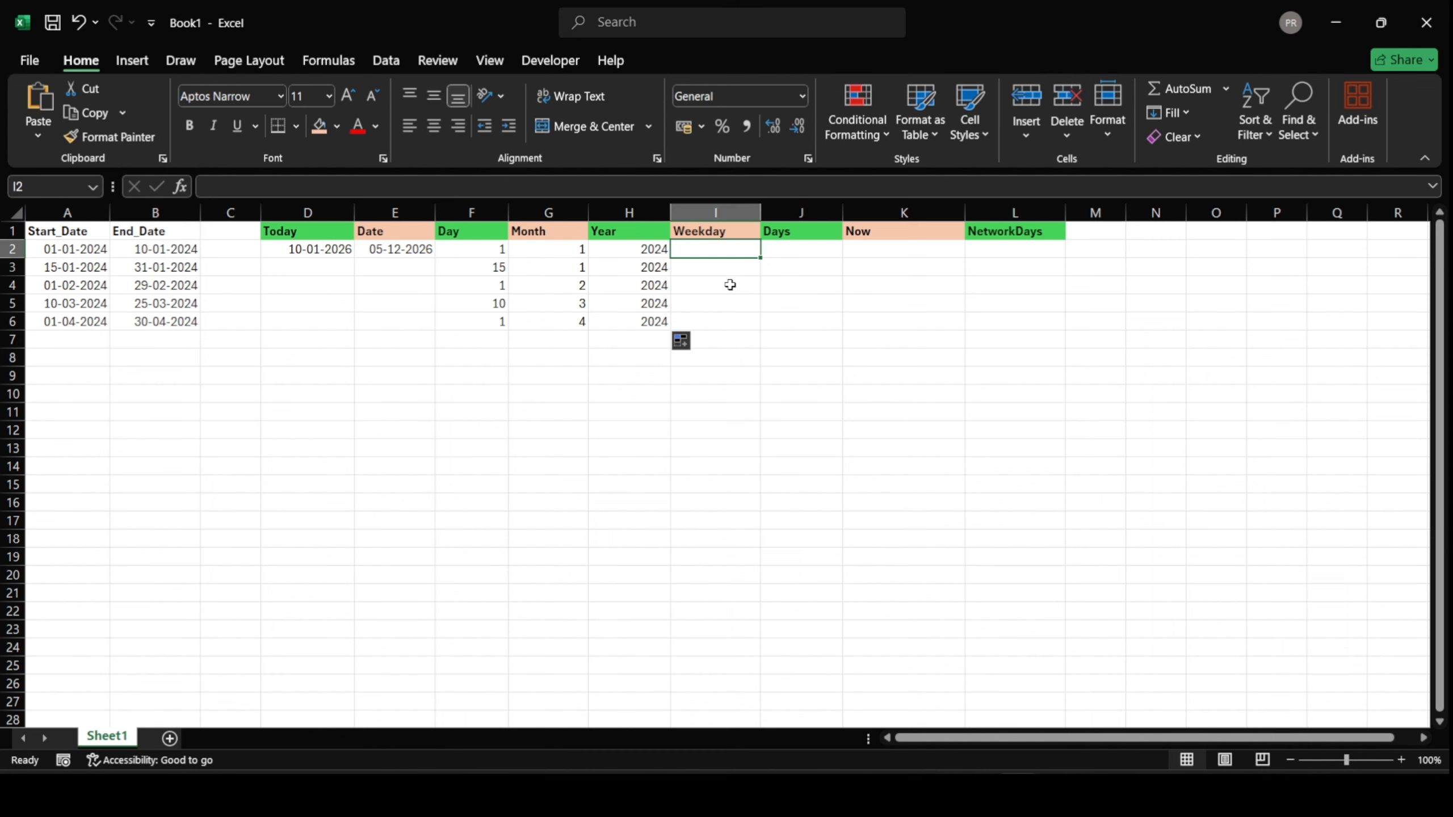
type("=week")
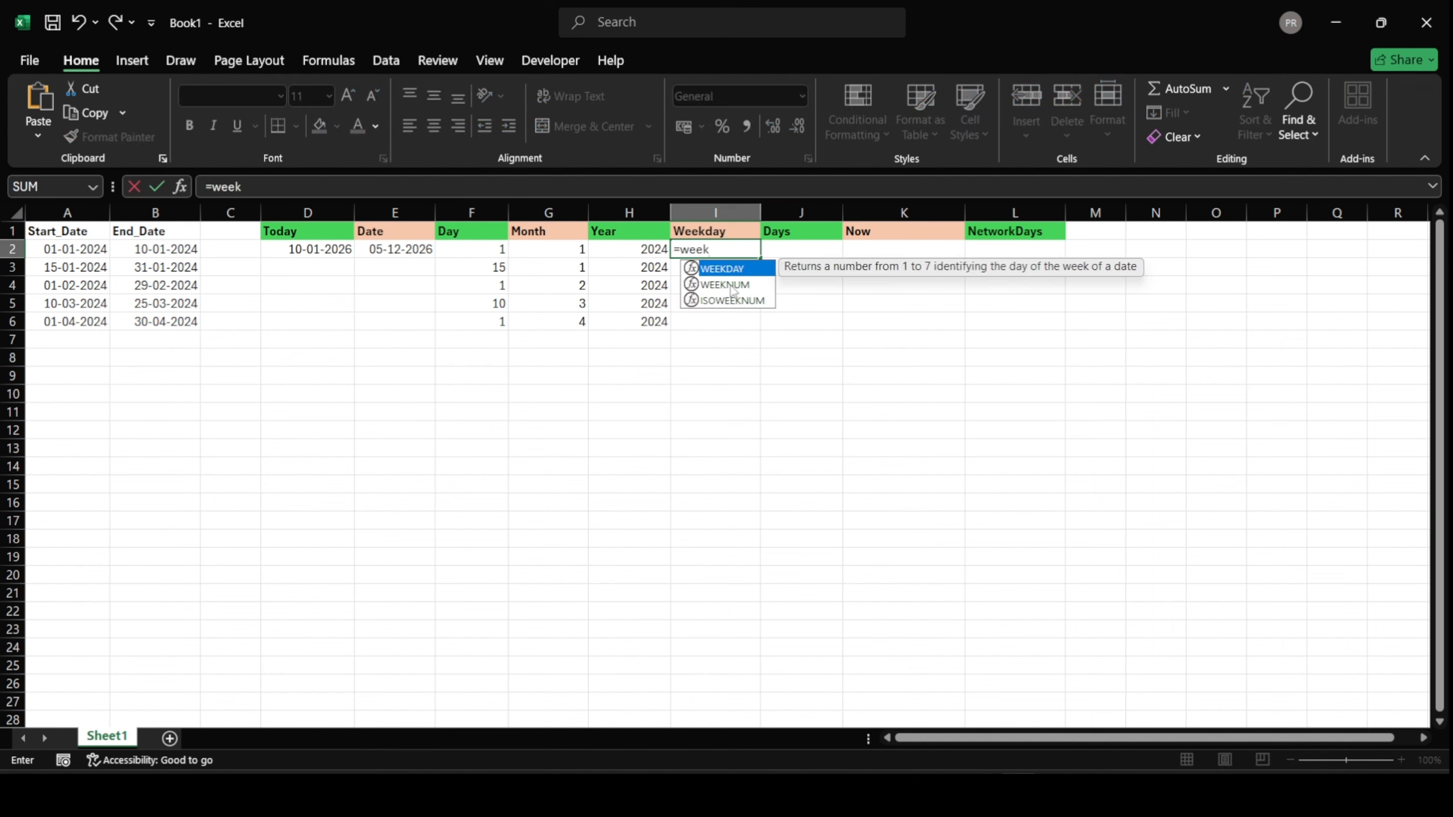
key("Tab")
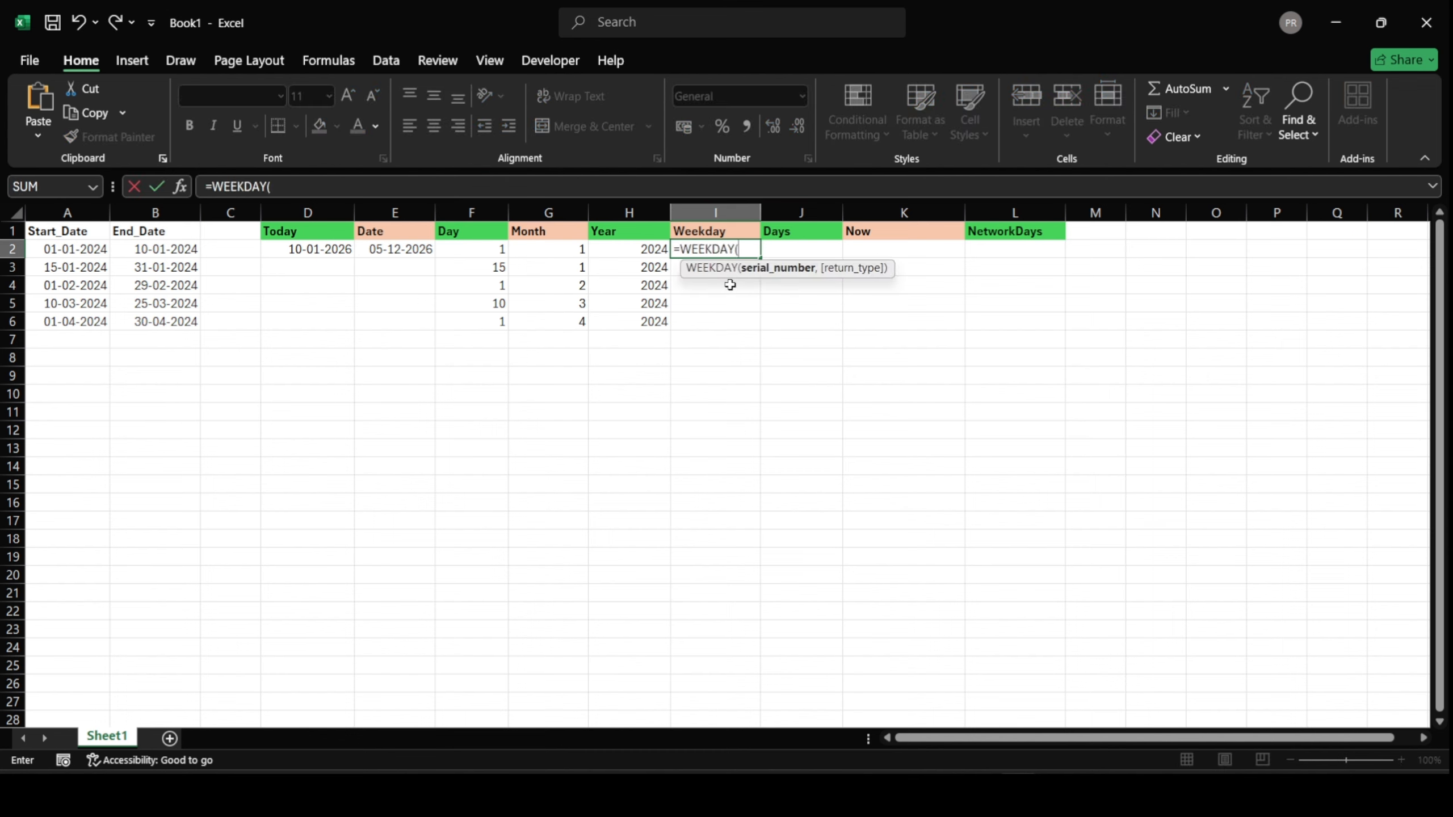
left_click(335, 253)
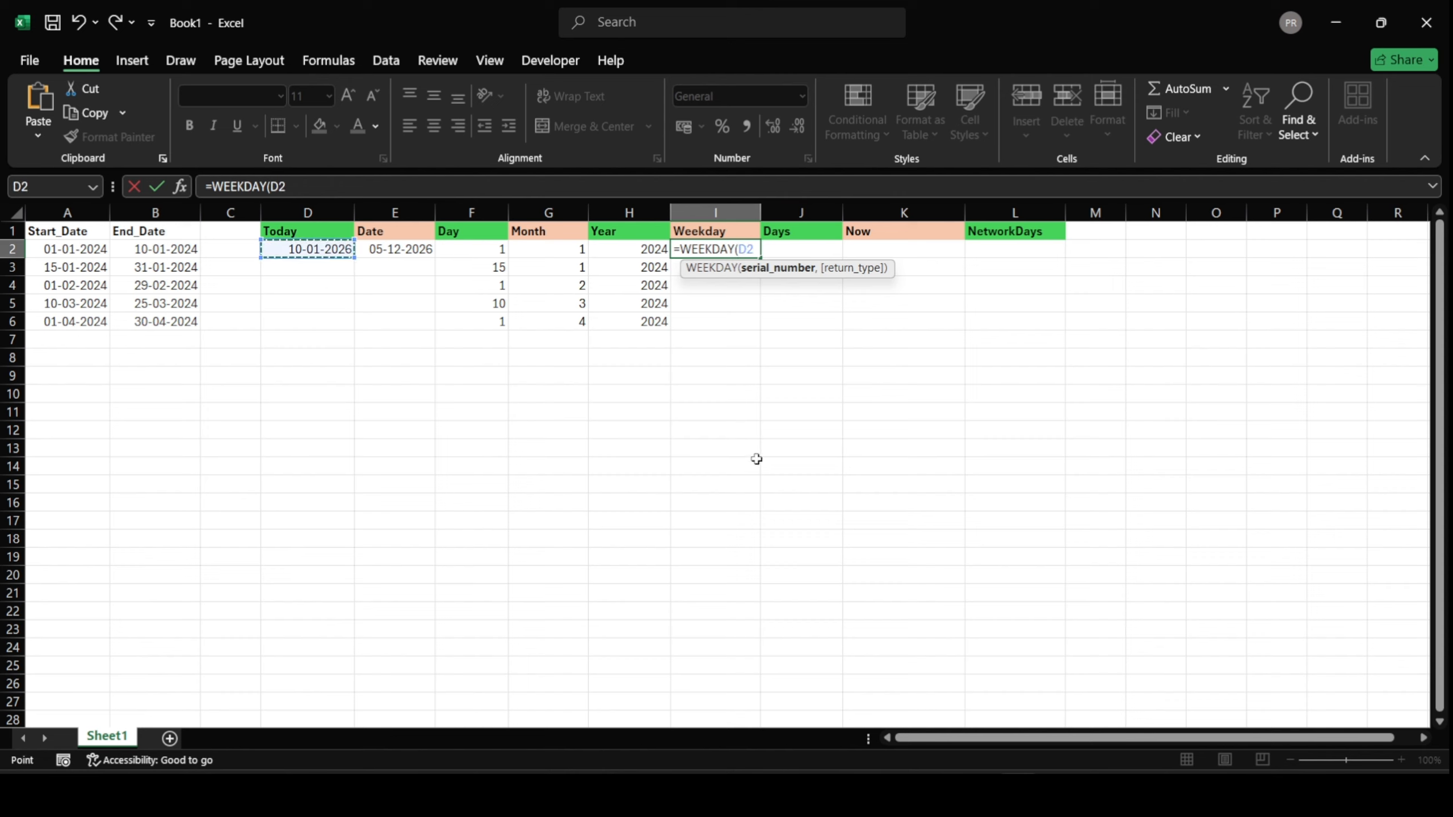
type(",")
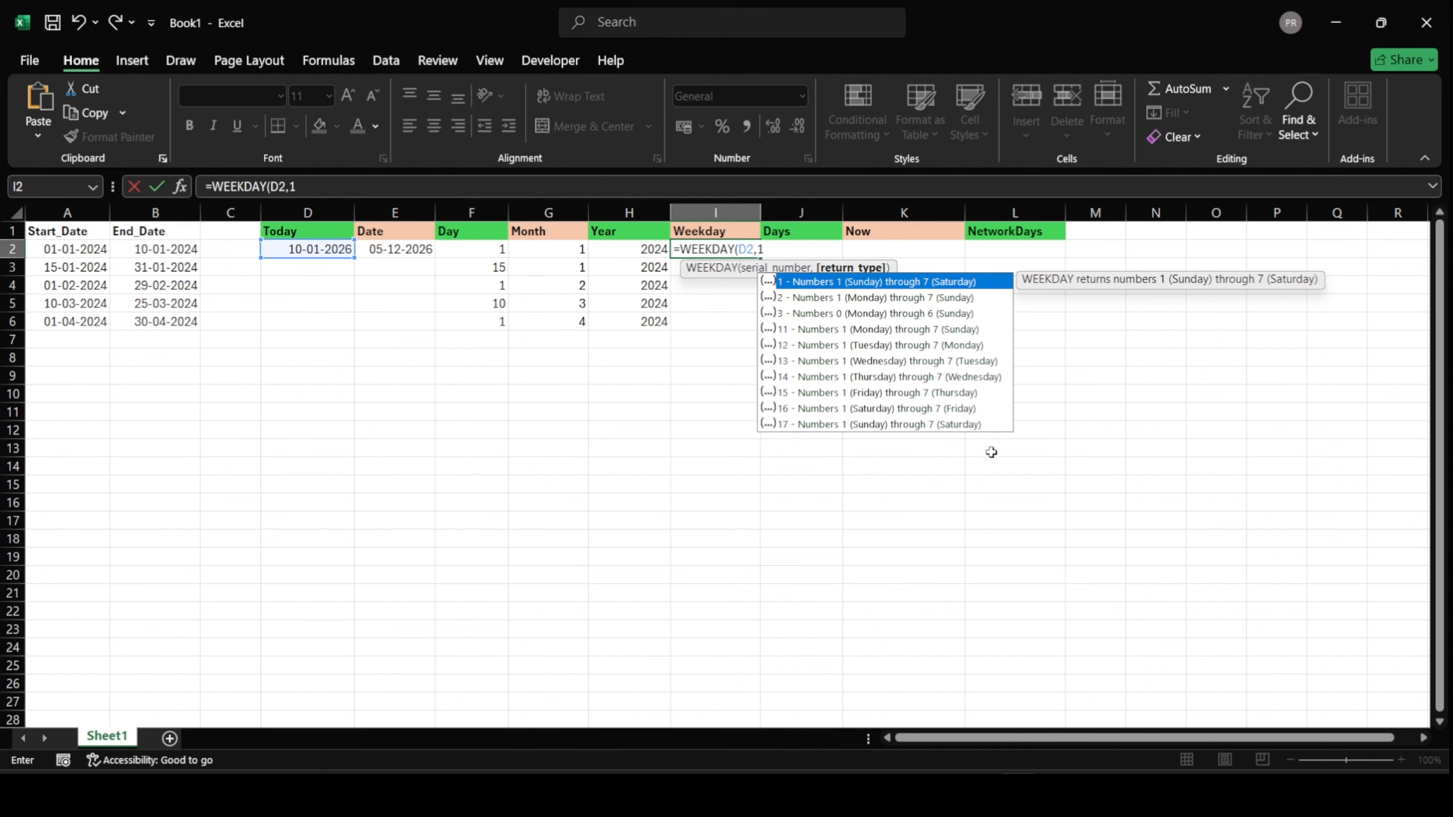
type("1)")
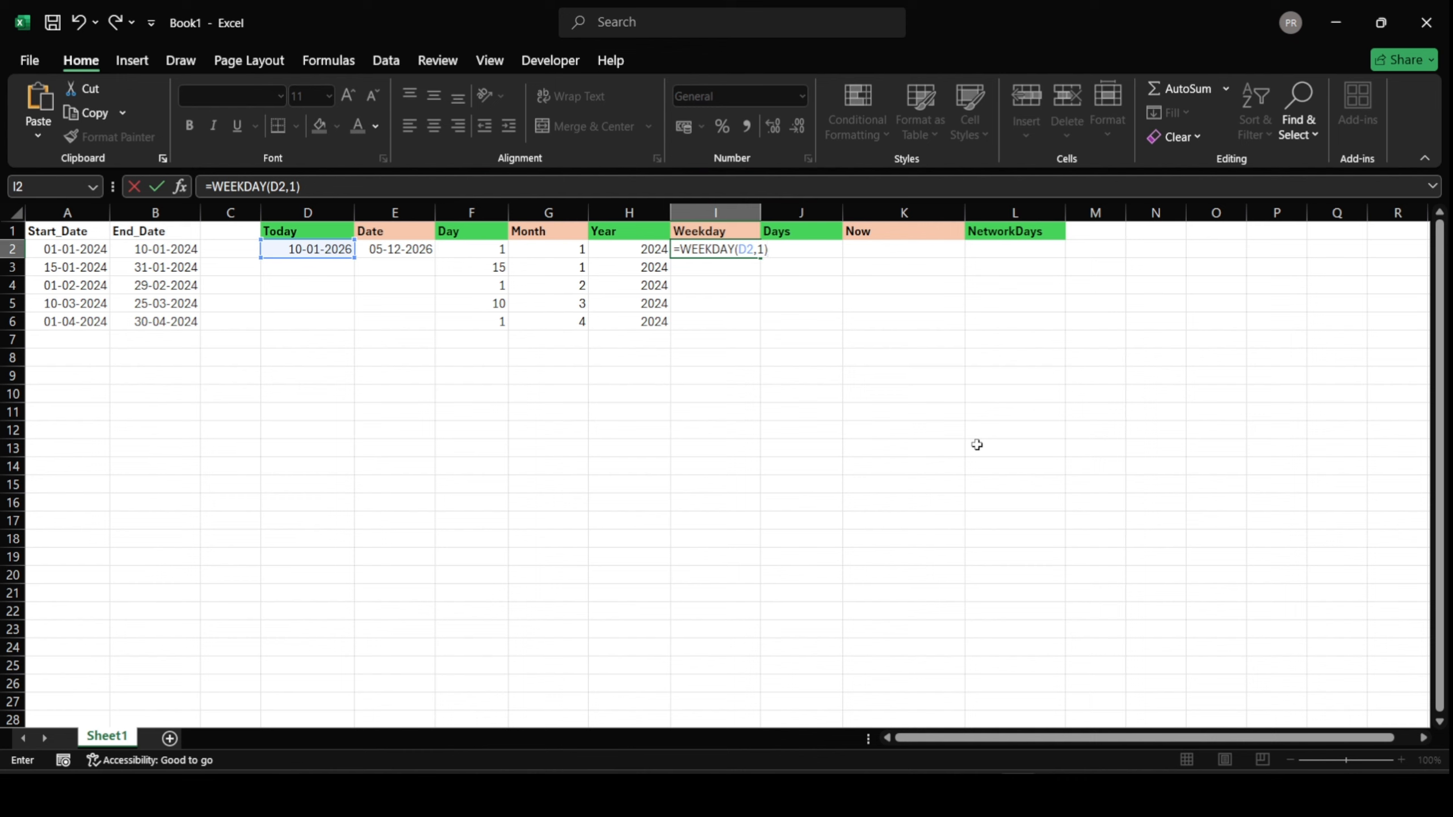
key("Return")
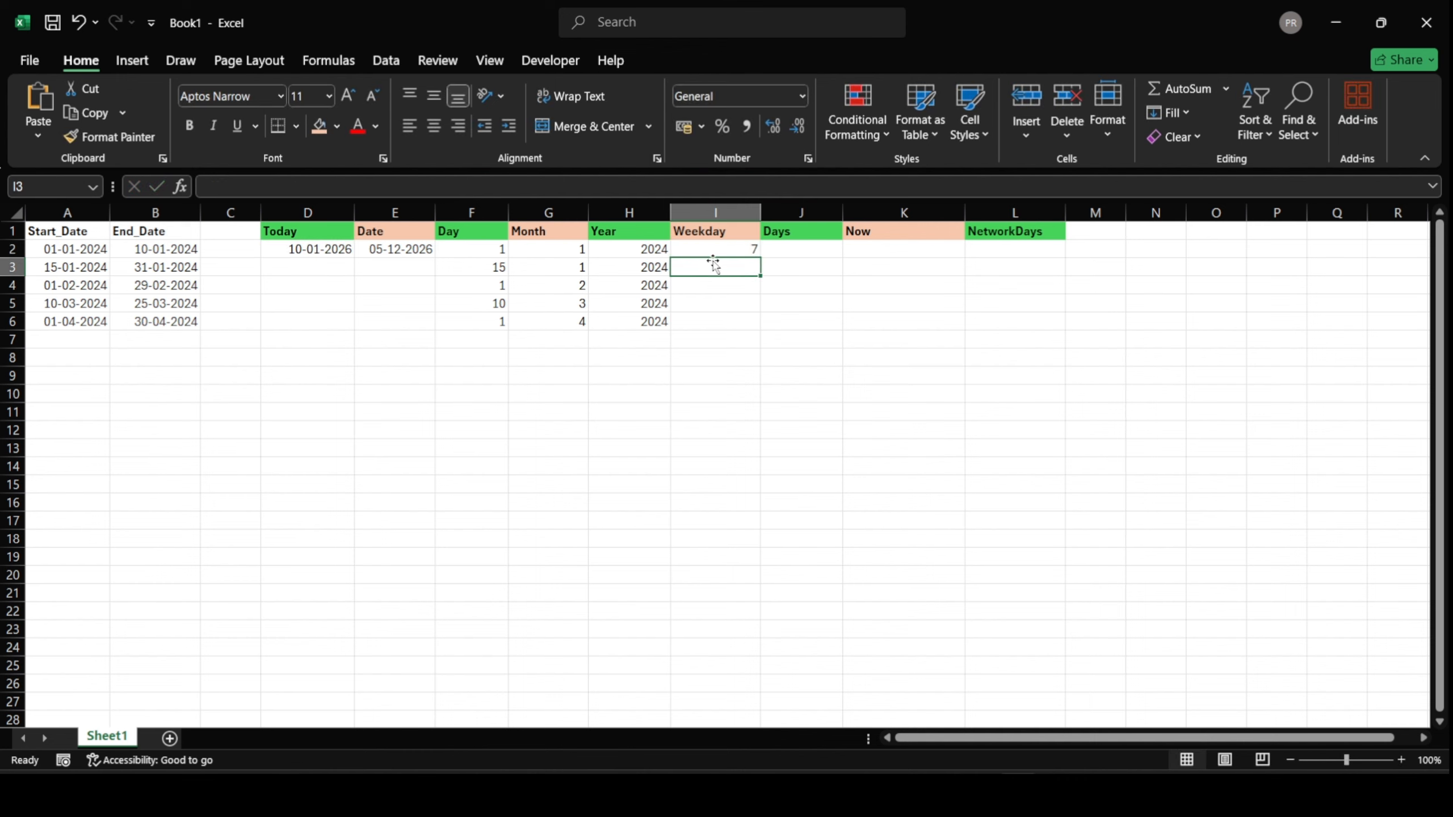
left_click(741, 248)
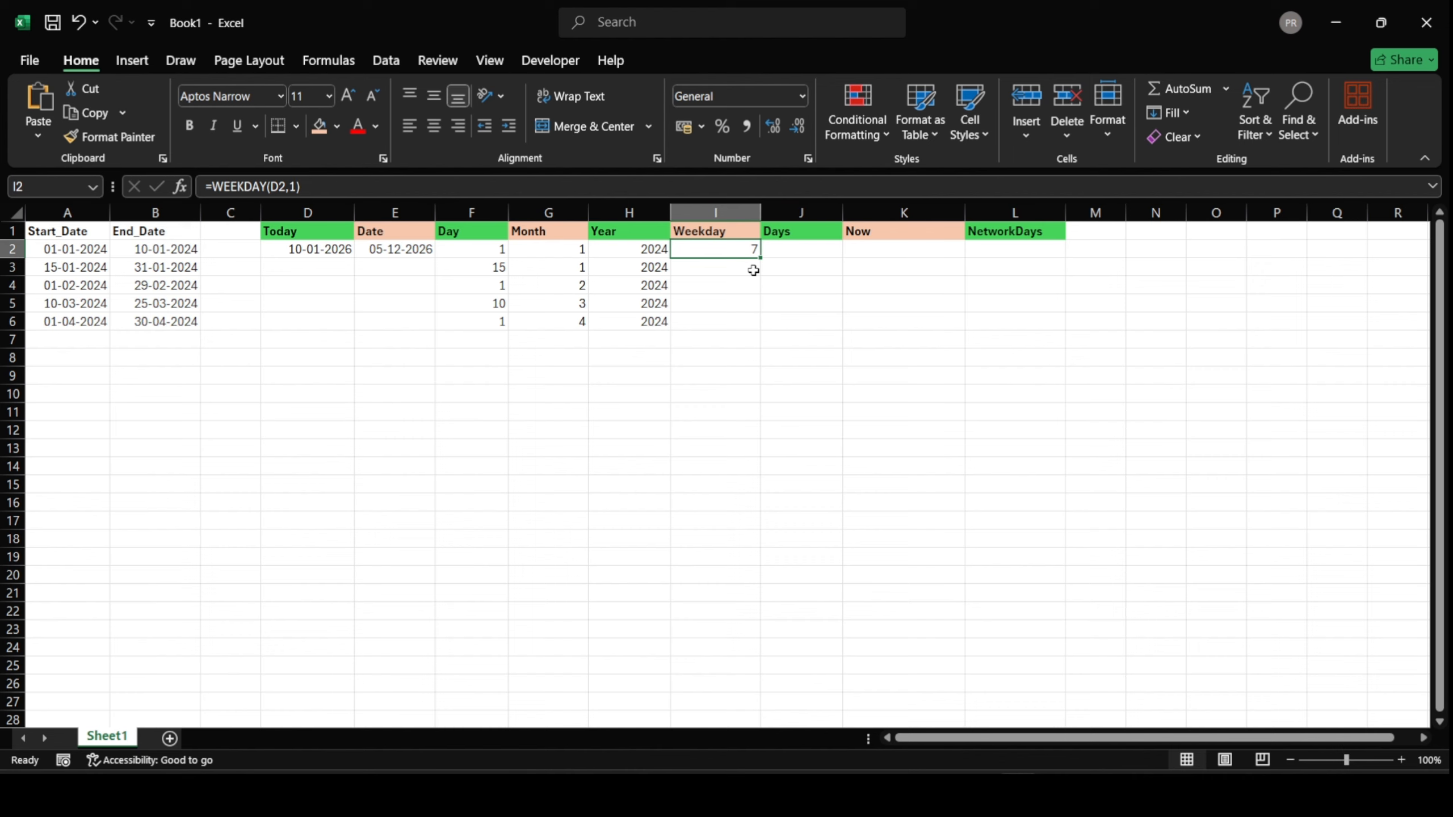
Calculate the days between the first start and end dates by entering =DAYS(B2,A2) in cell J2
left_click(781, 252)
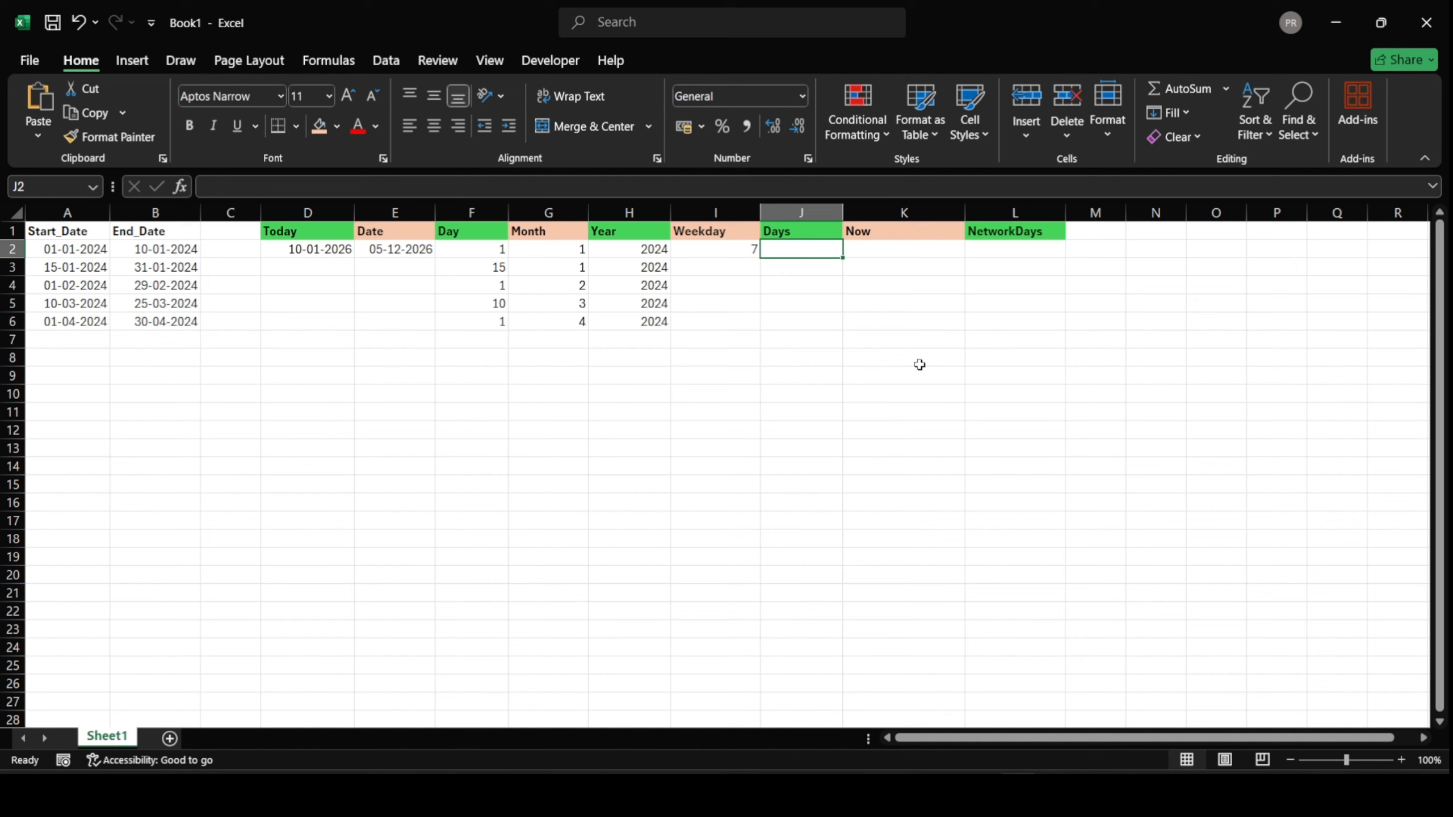
type("=")
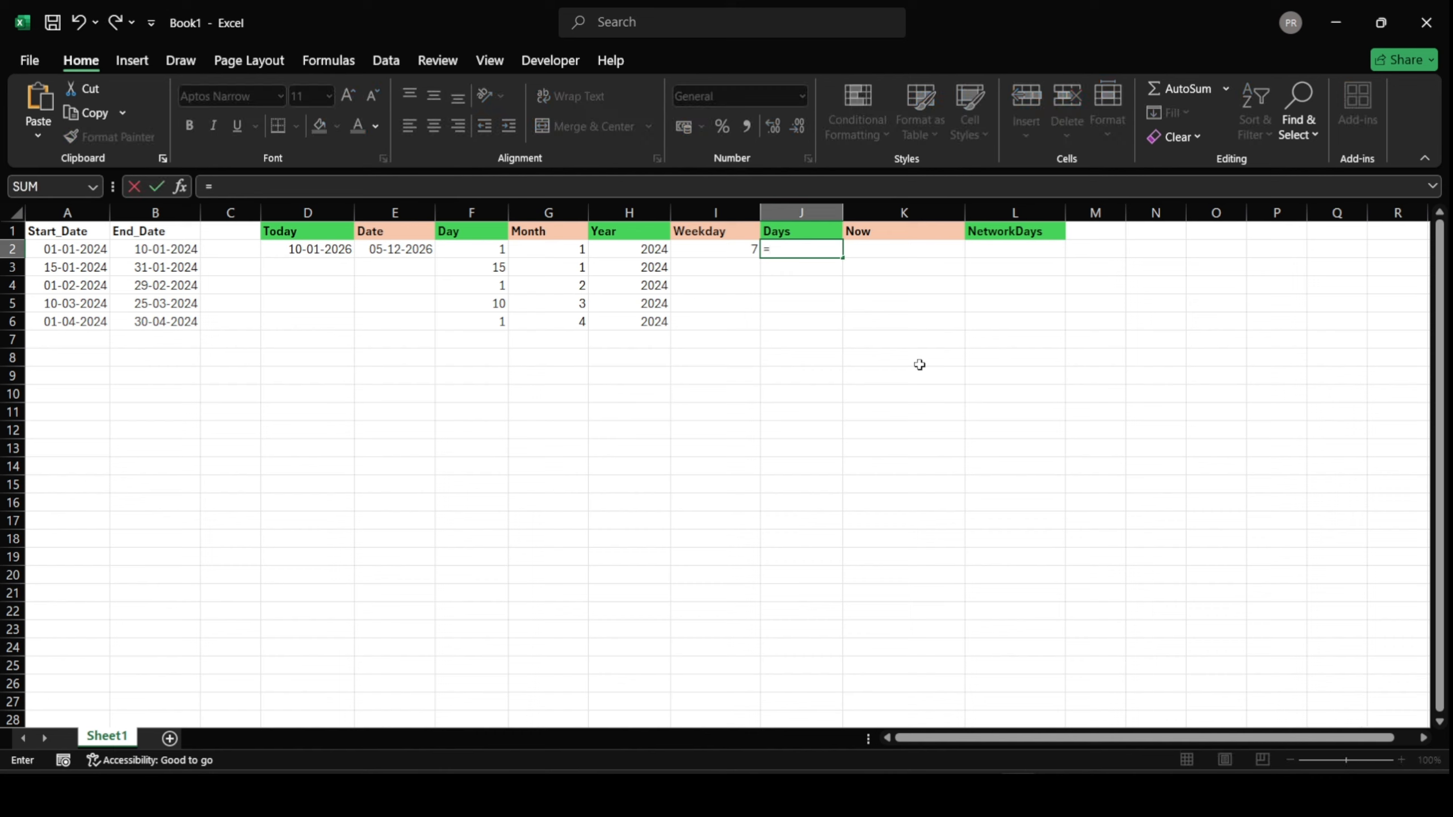
type("days")
key("Tab")
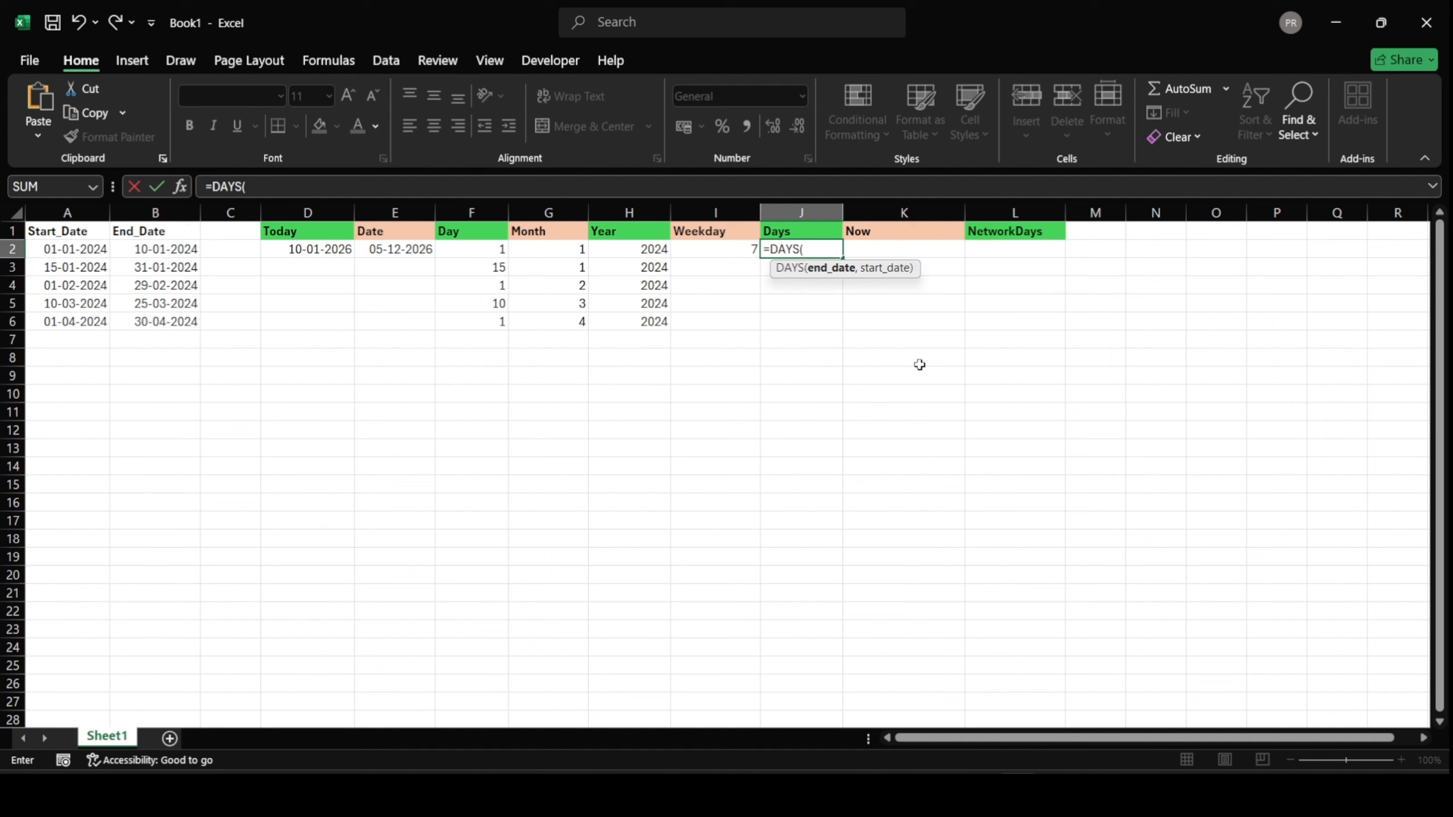
left_click_drag(230, 285, 228, 303)
left_click(190, 417)
left_click(171, 252)
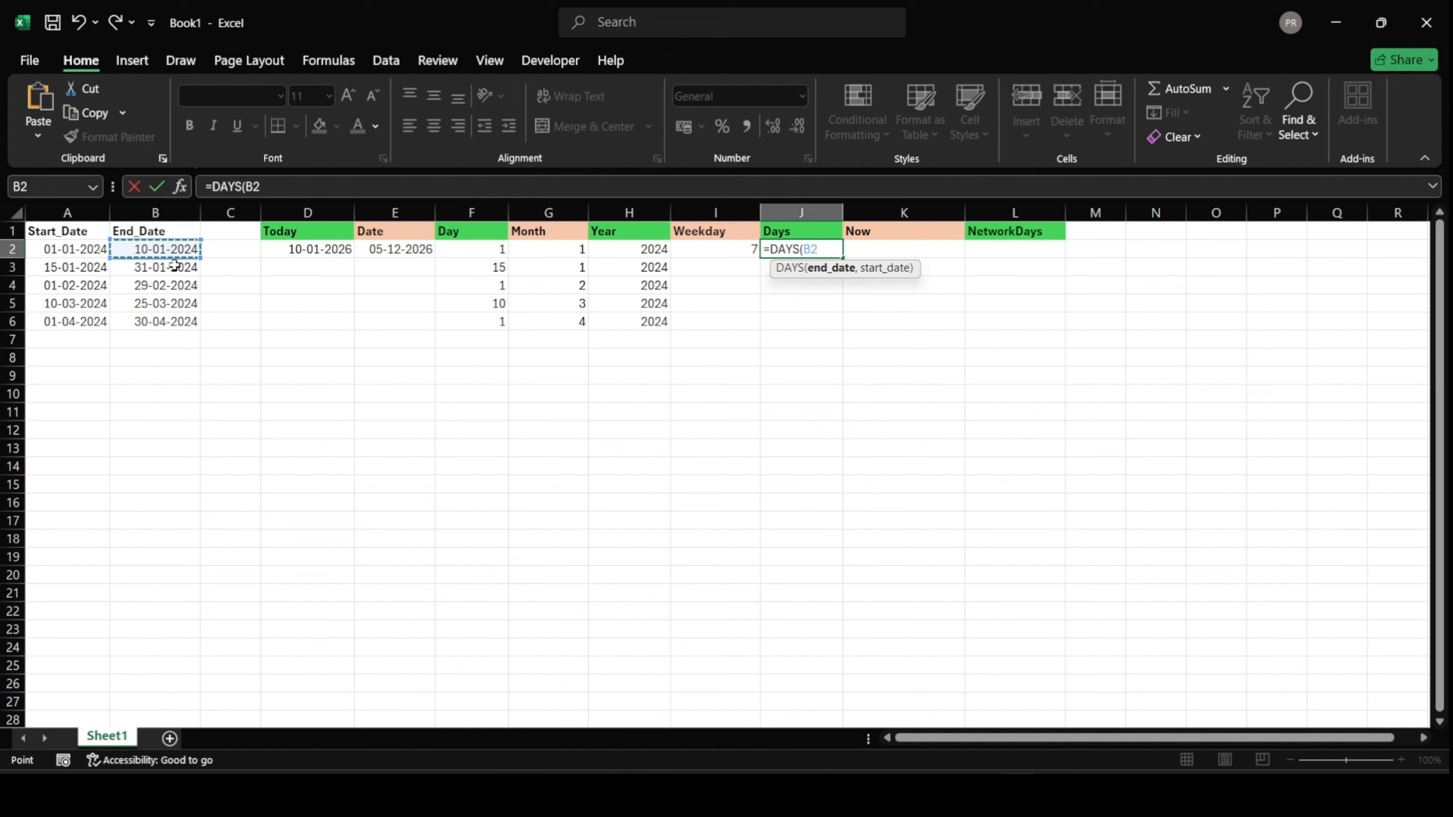
type(",")
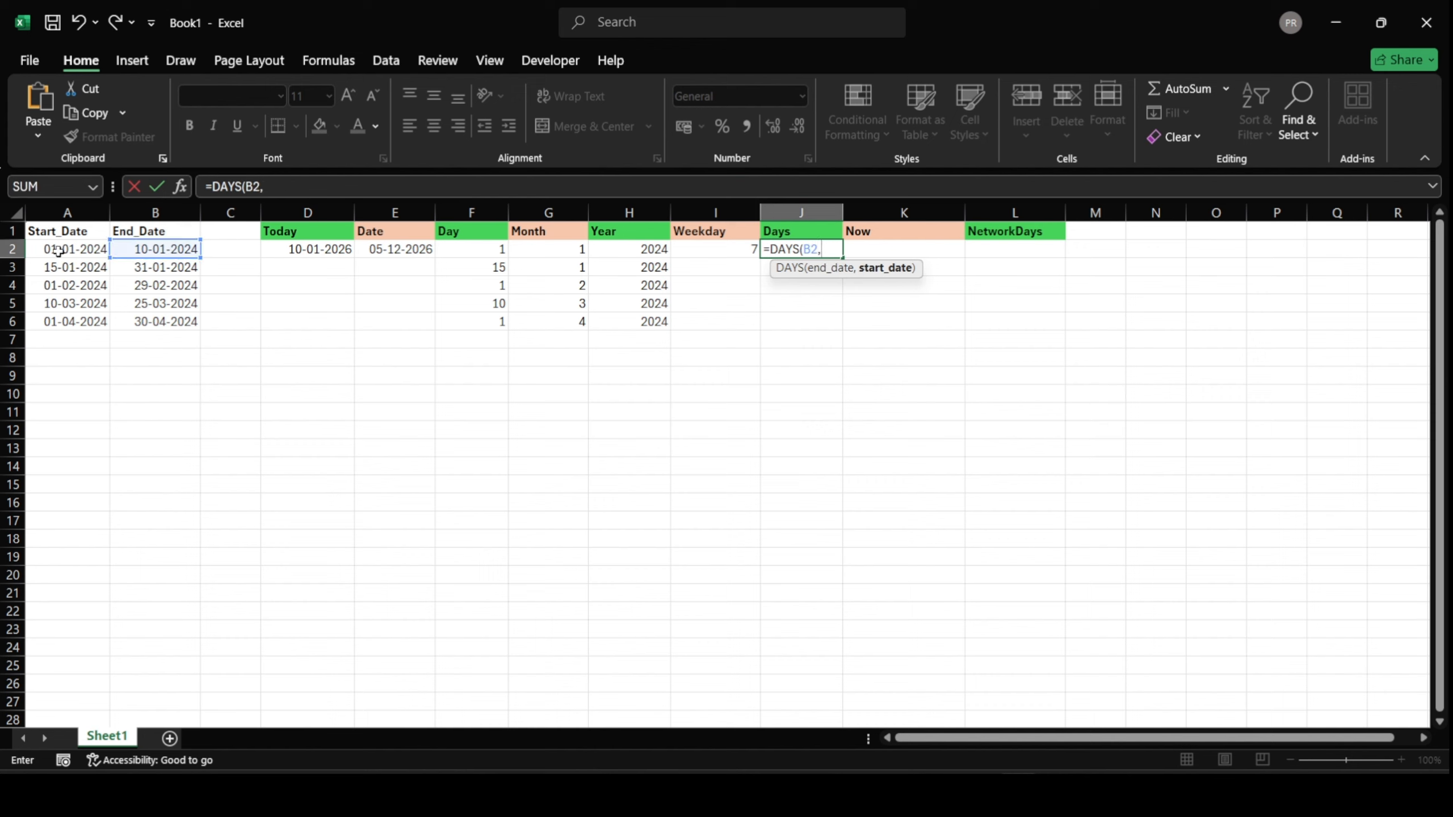
left_click(58, 249)
type(")")
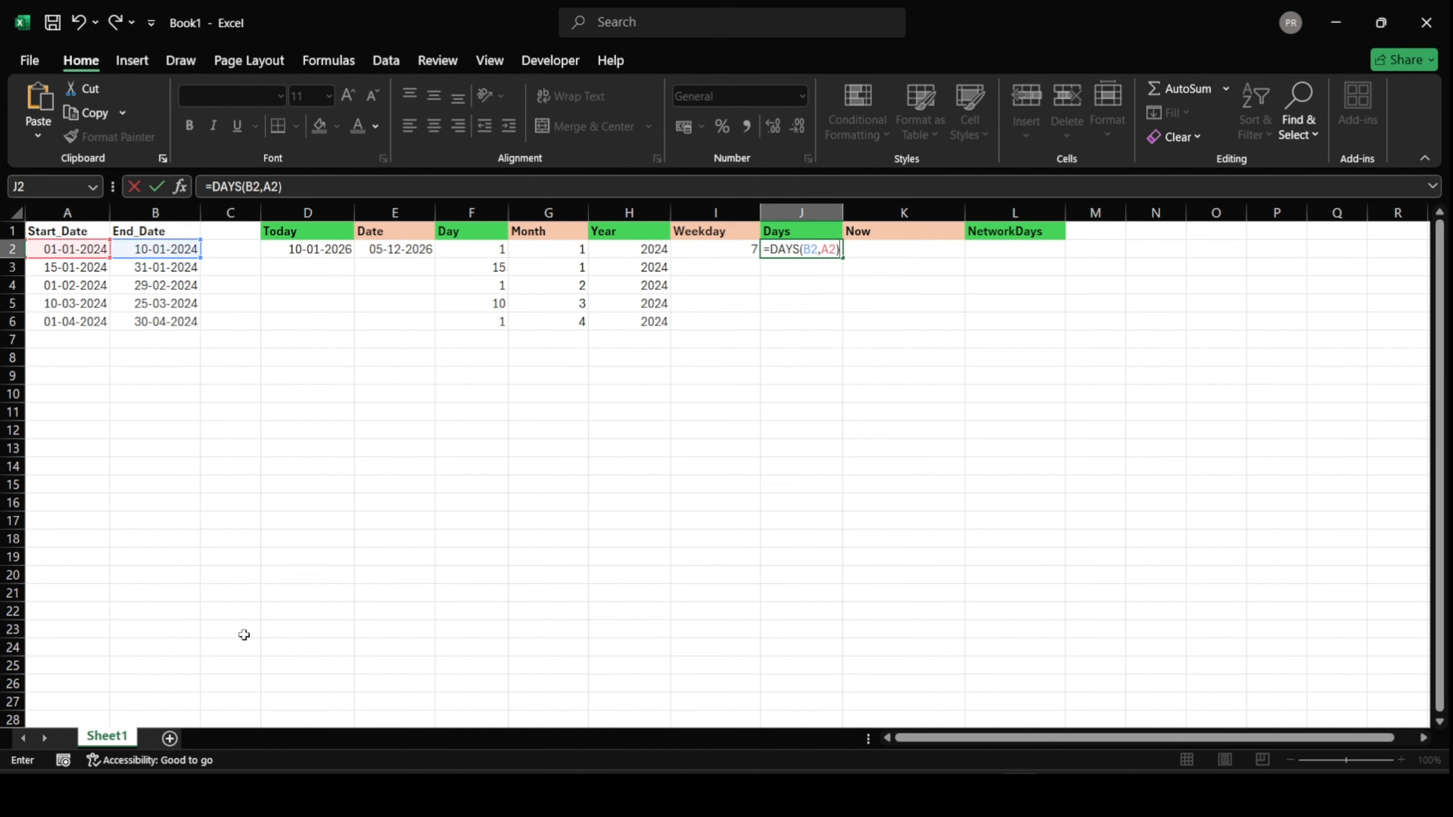
key("Return")
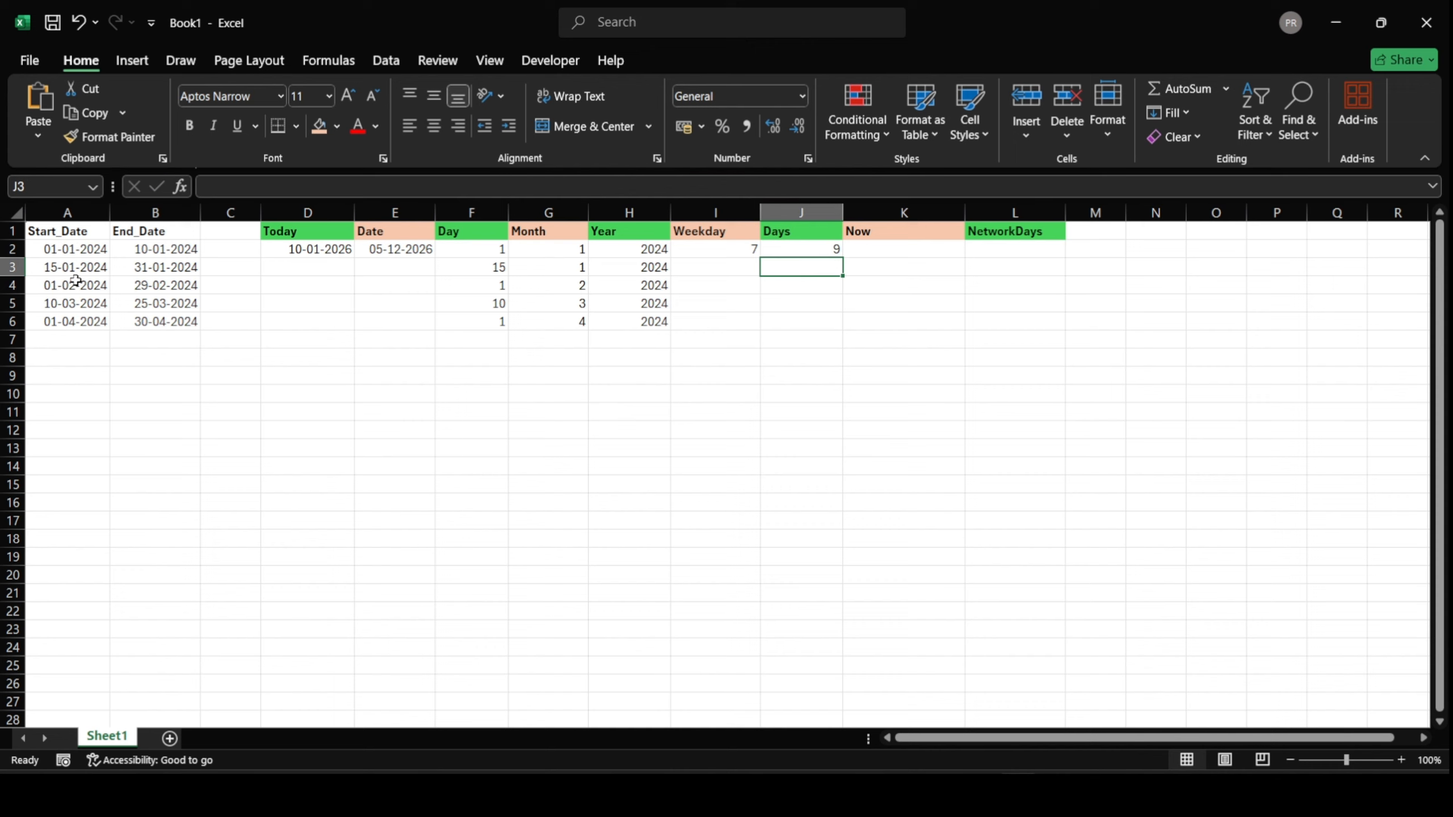
left_click(157, 252)
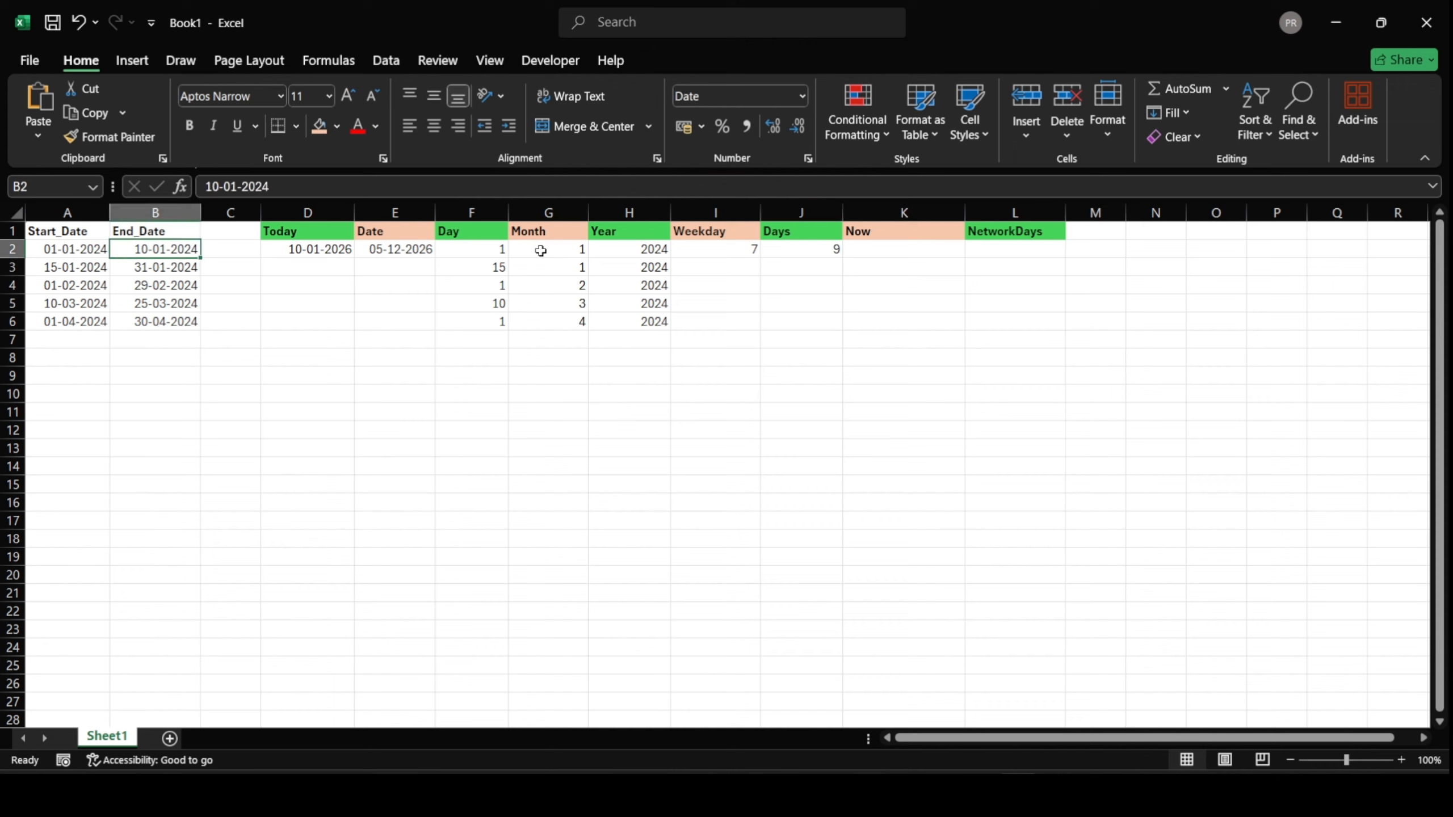
Fill the DAYS formula from J2 down through J6 and review the copied formulas
left_click(812, 252)
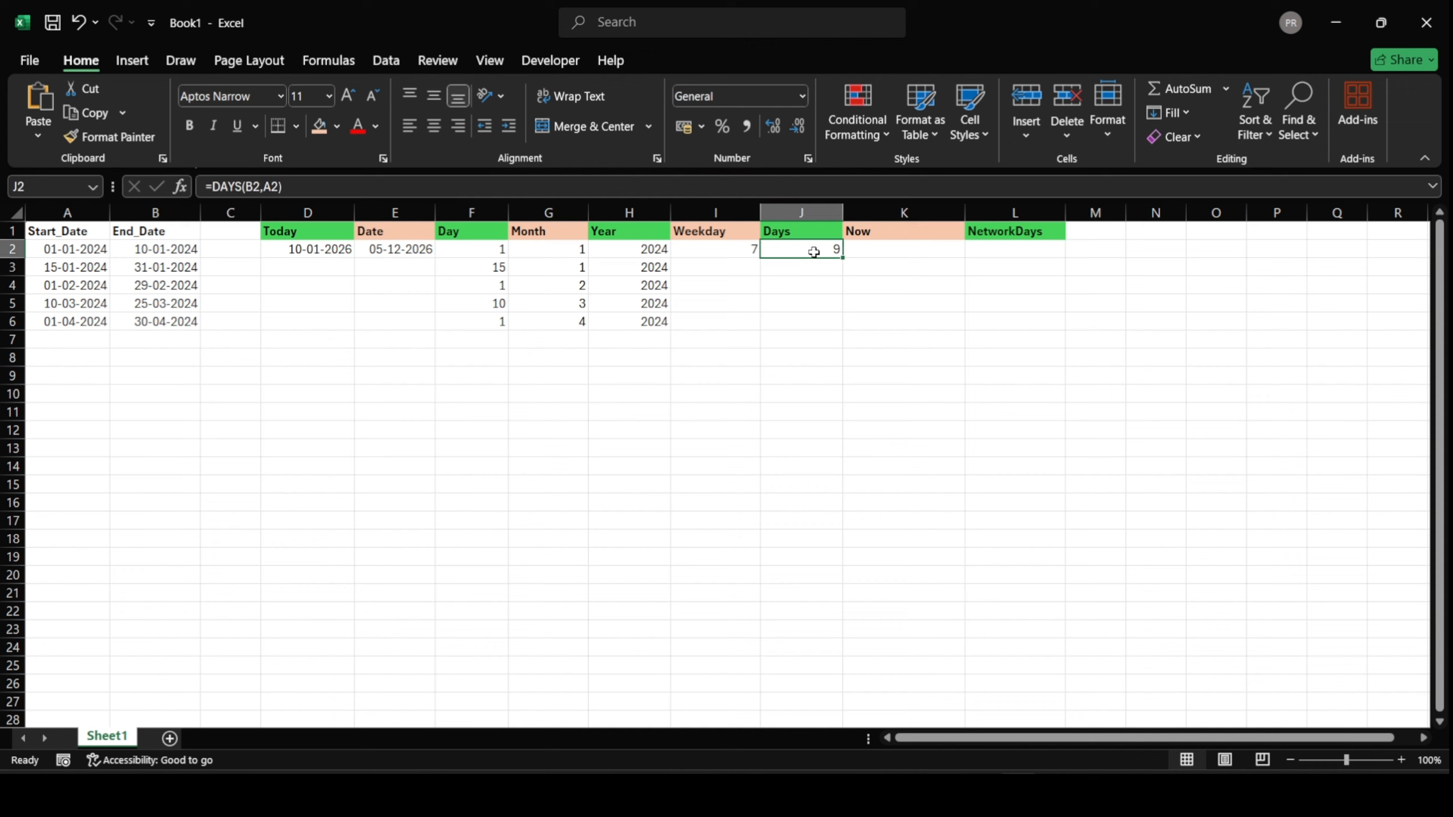
left_click(845, 260)
left_click_drag(843, 258, 843, 329)
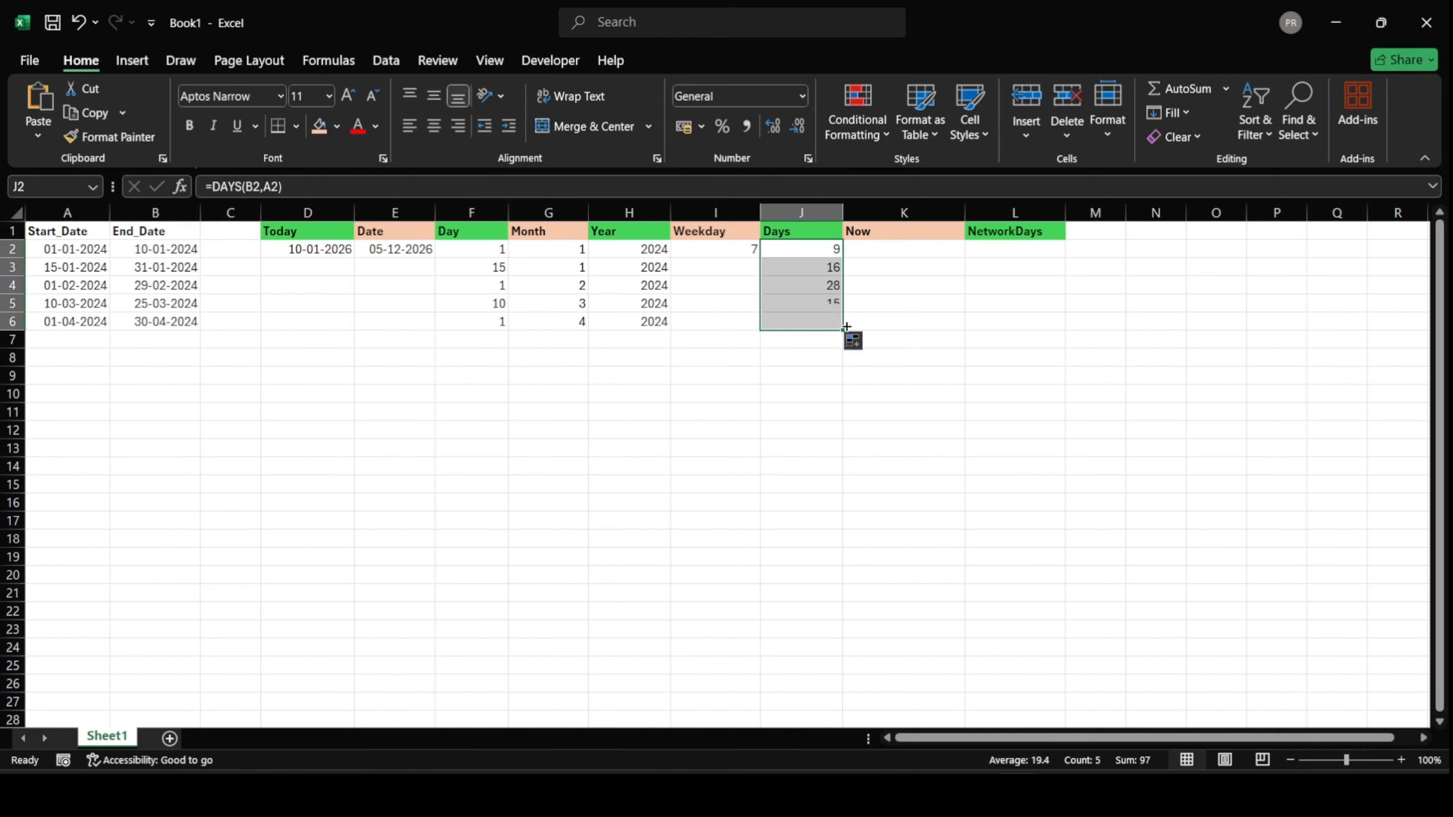
left_click(826, 268)
left_click(824, 286)
left_click(824, 302)
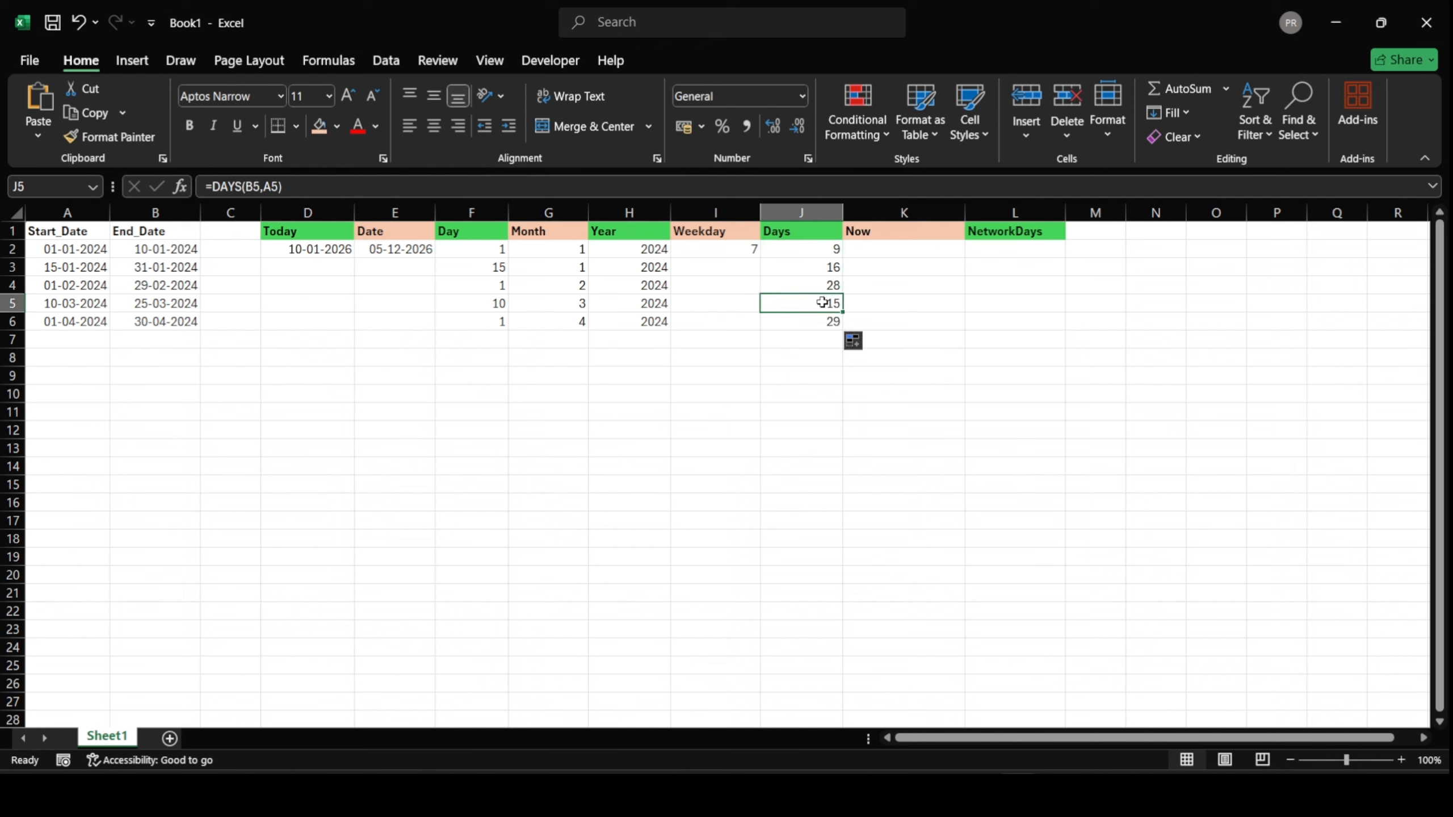
left_click(824, 319)
left_click(825, 303)
left_click(824, 286)
left_click(824, 268)
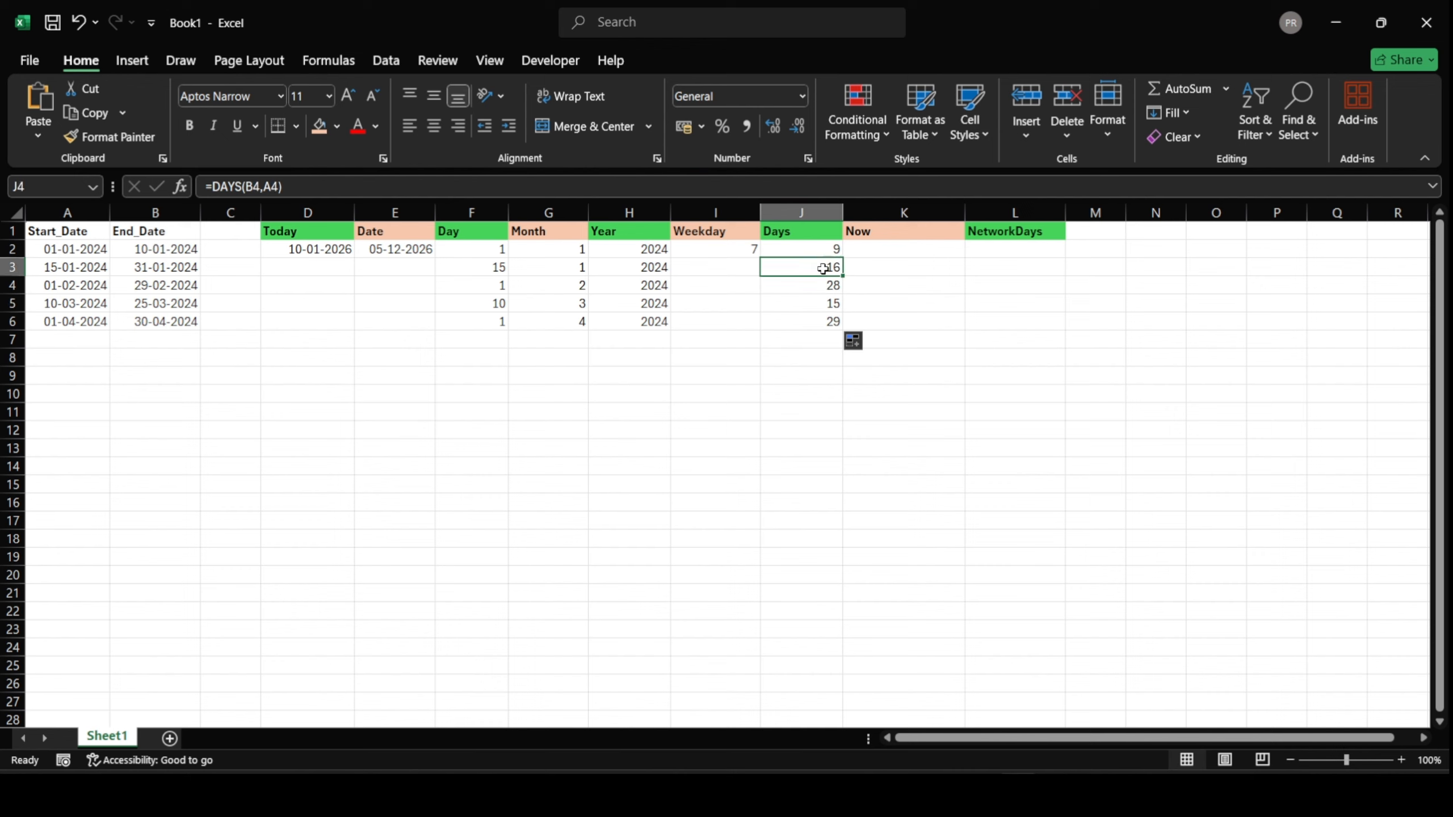
Insert the current date and time with =NOW() in cell K2 and widen column K slightly
left_click(892, 269)
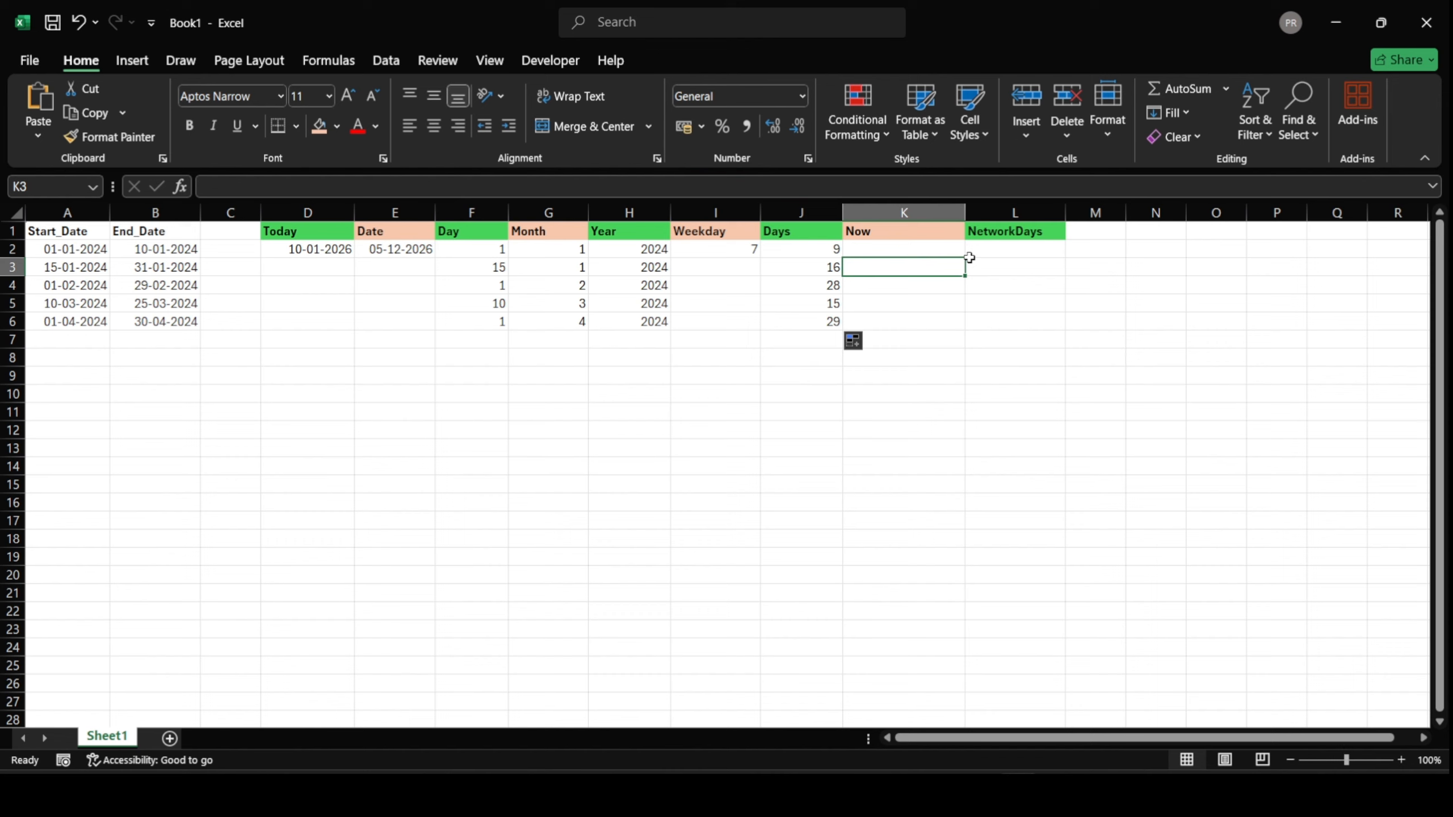
left_click(941, 253)
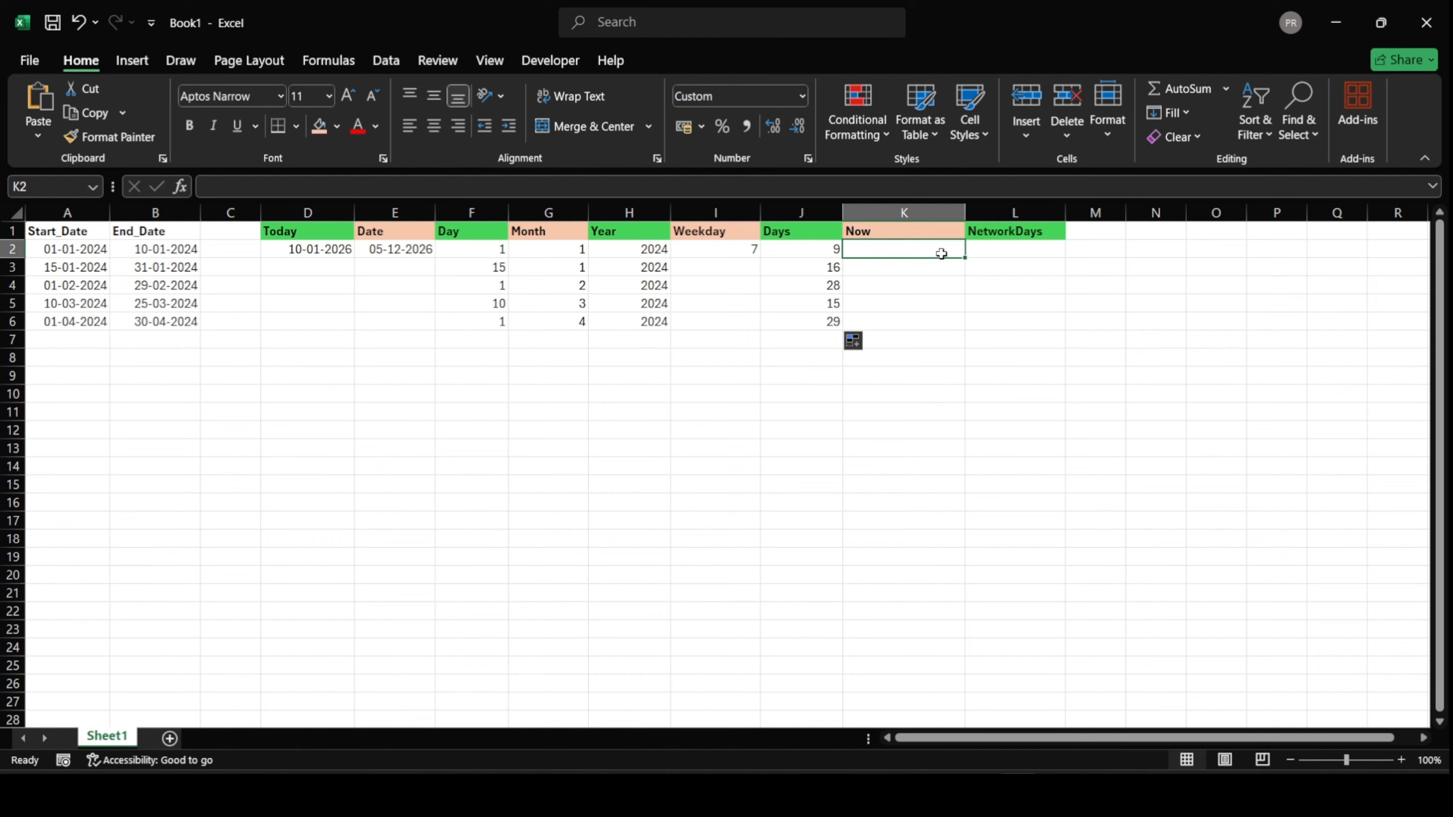
type("=now")
key("Tab")
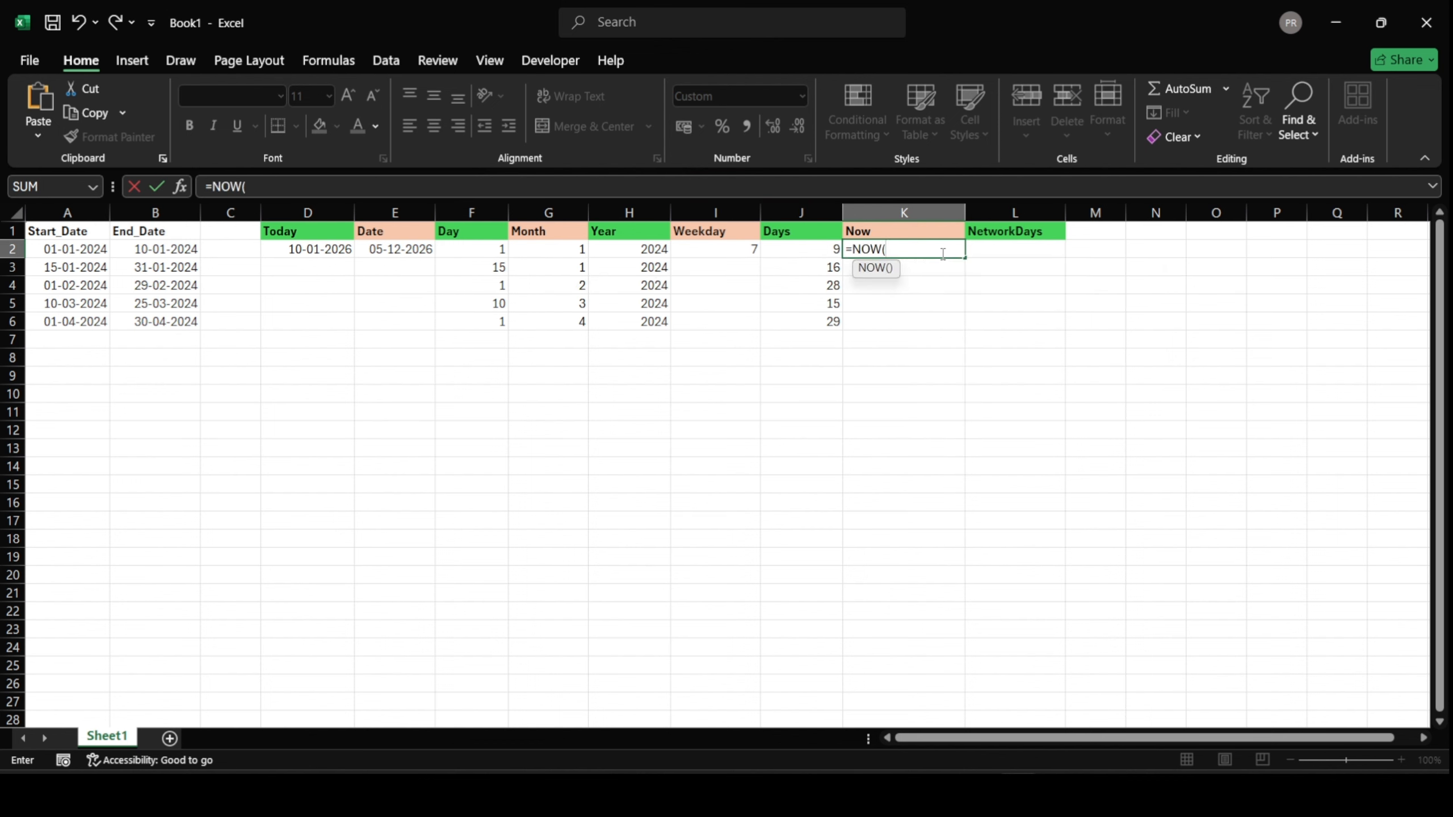
type(")")
key("Return")
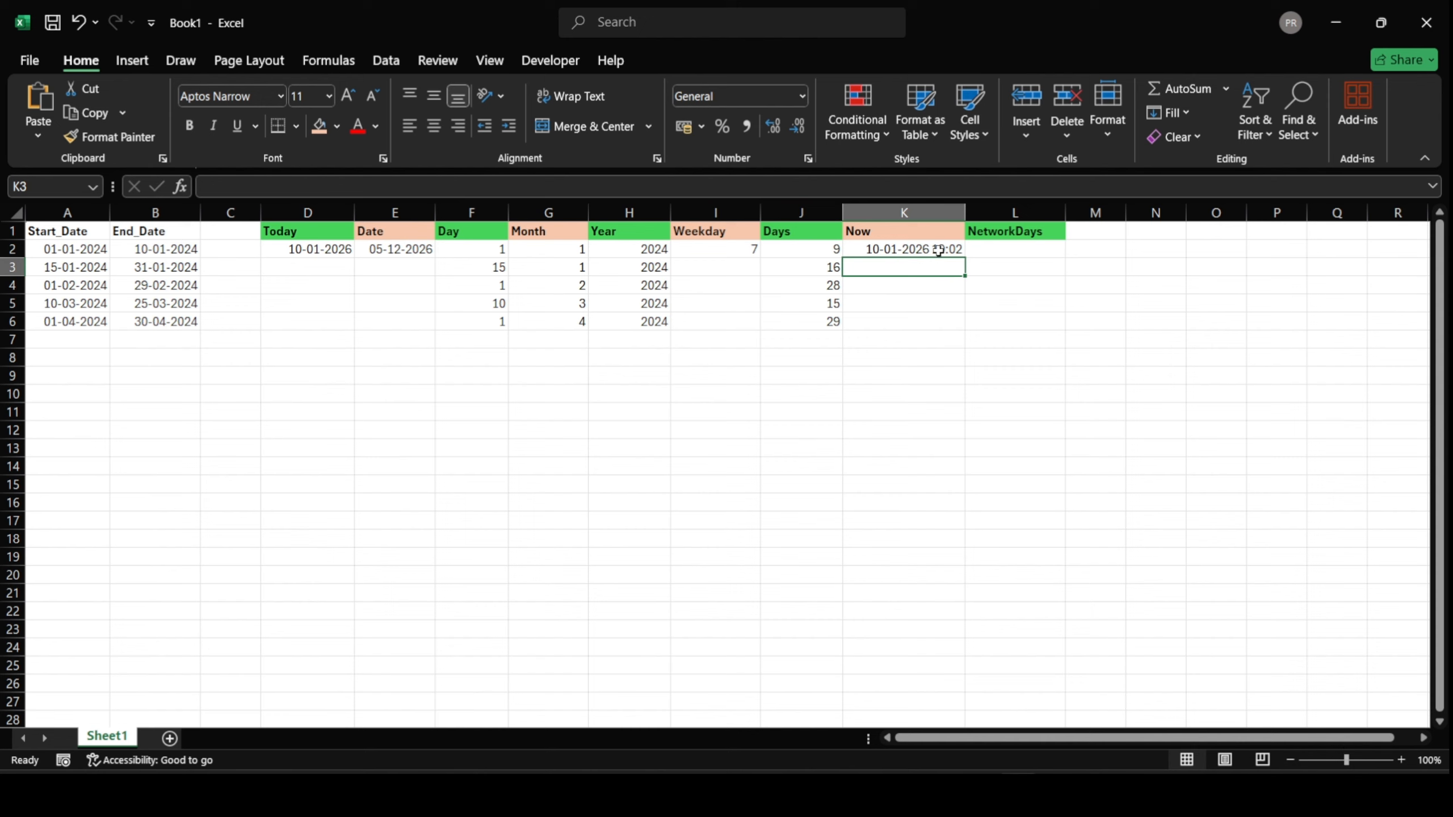
left_click(952, 255)
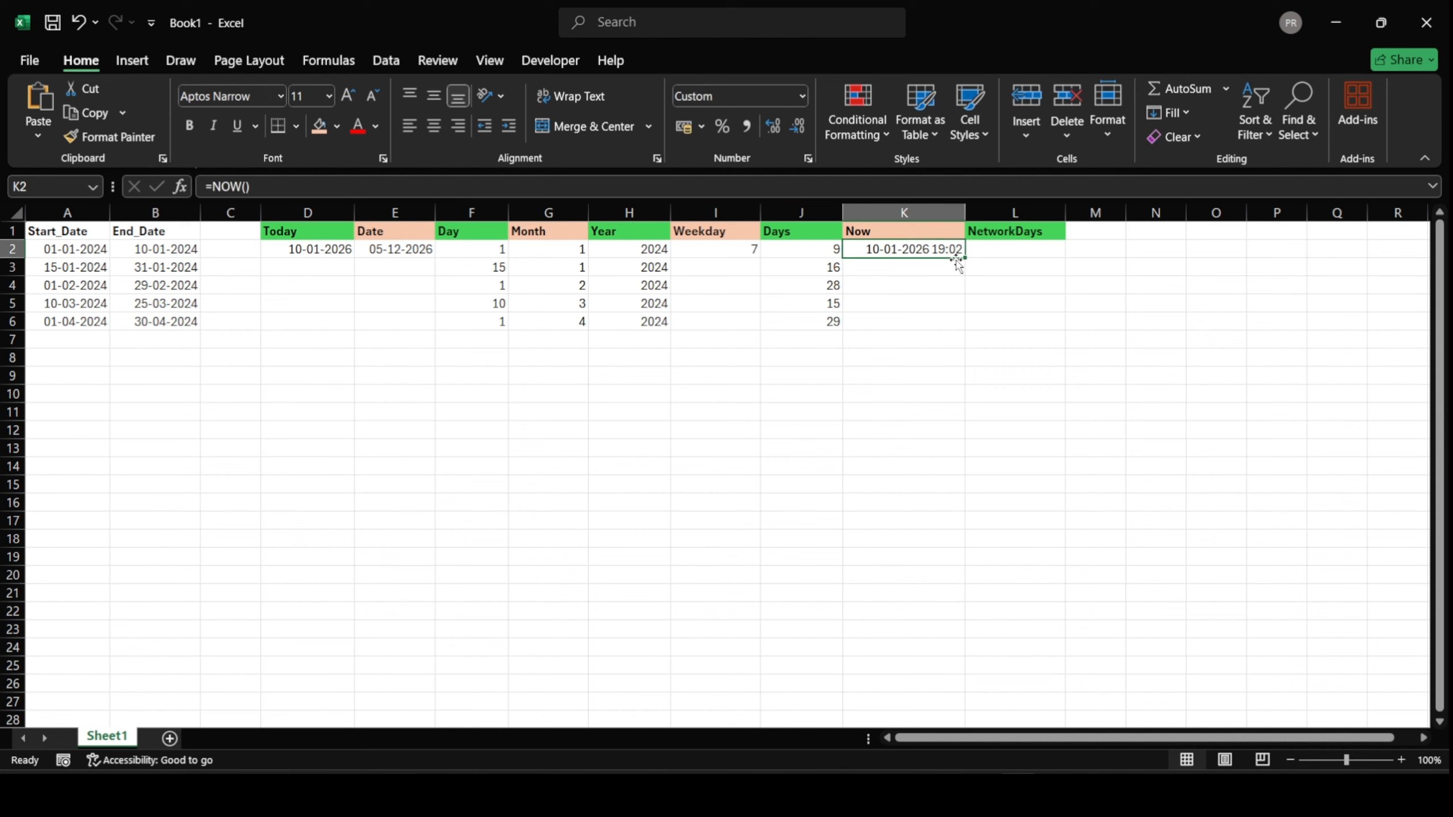
left_click_drag(965, 205, 970, 204)
Calculate the working days between the first start and end dates by entering =NETWORKDAYS(A2,B2) in cell L2
left_click(1031, 248)
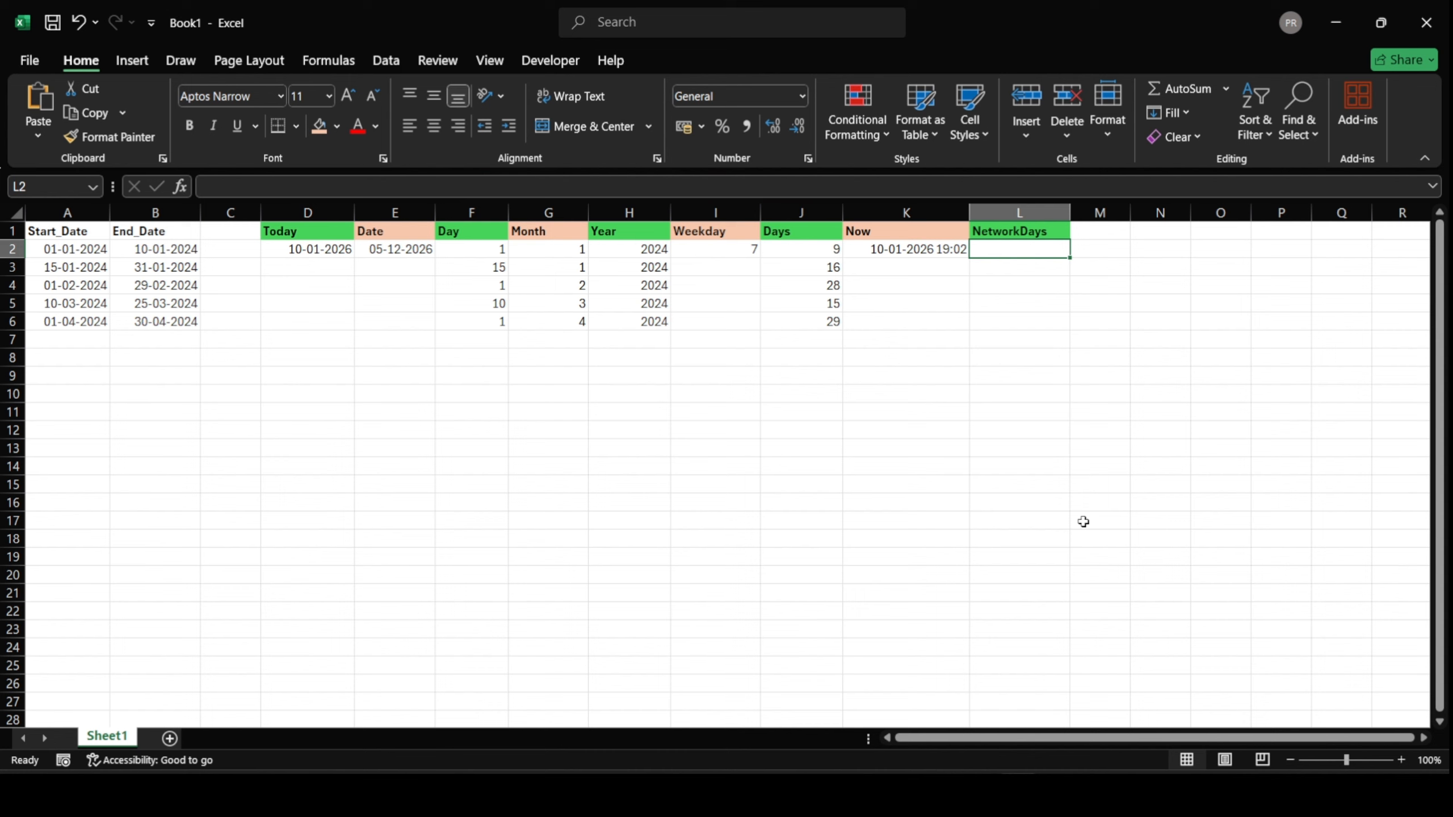
type("=")
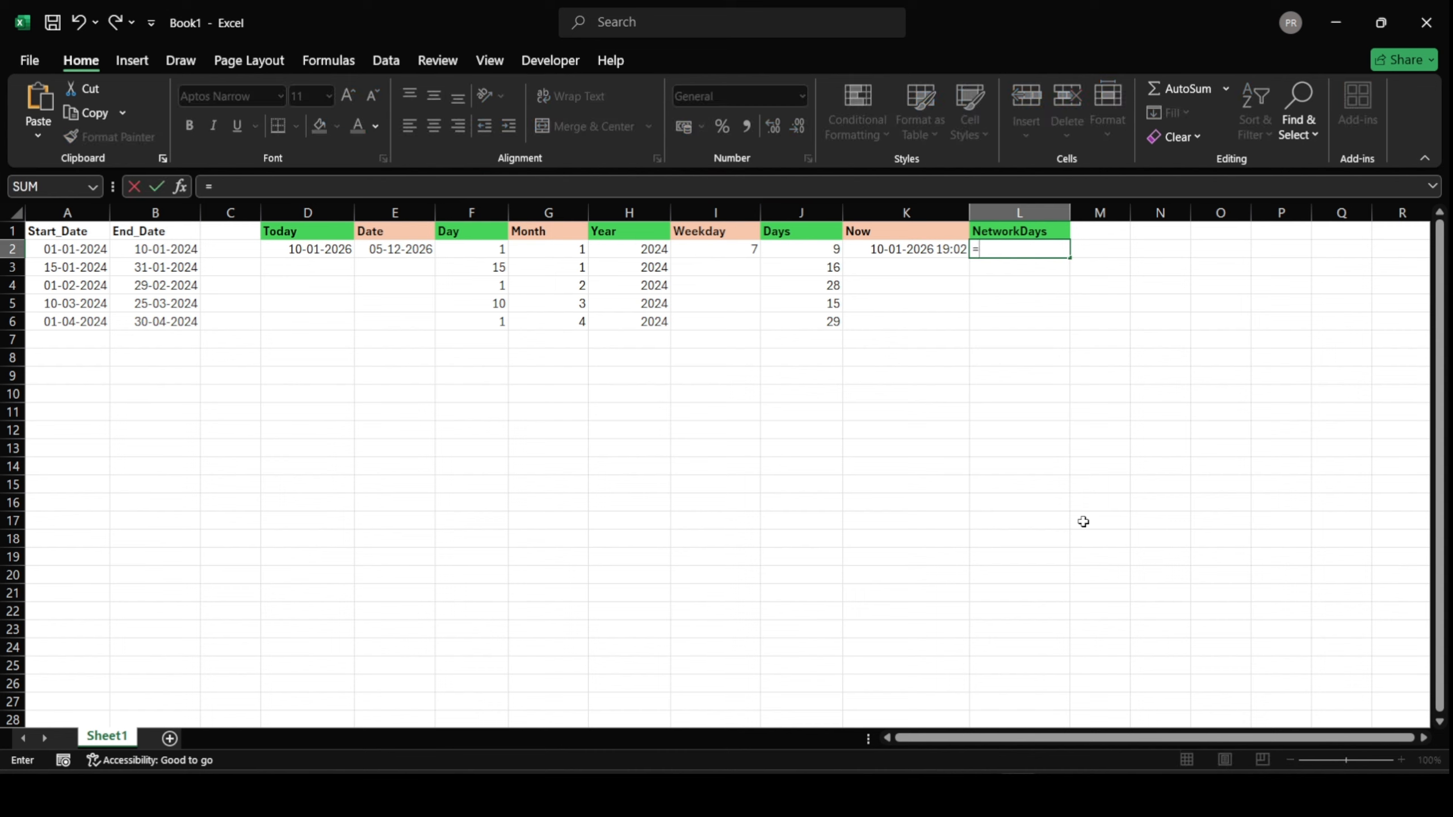
type("netw")
key("Tab")
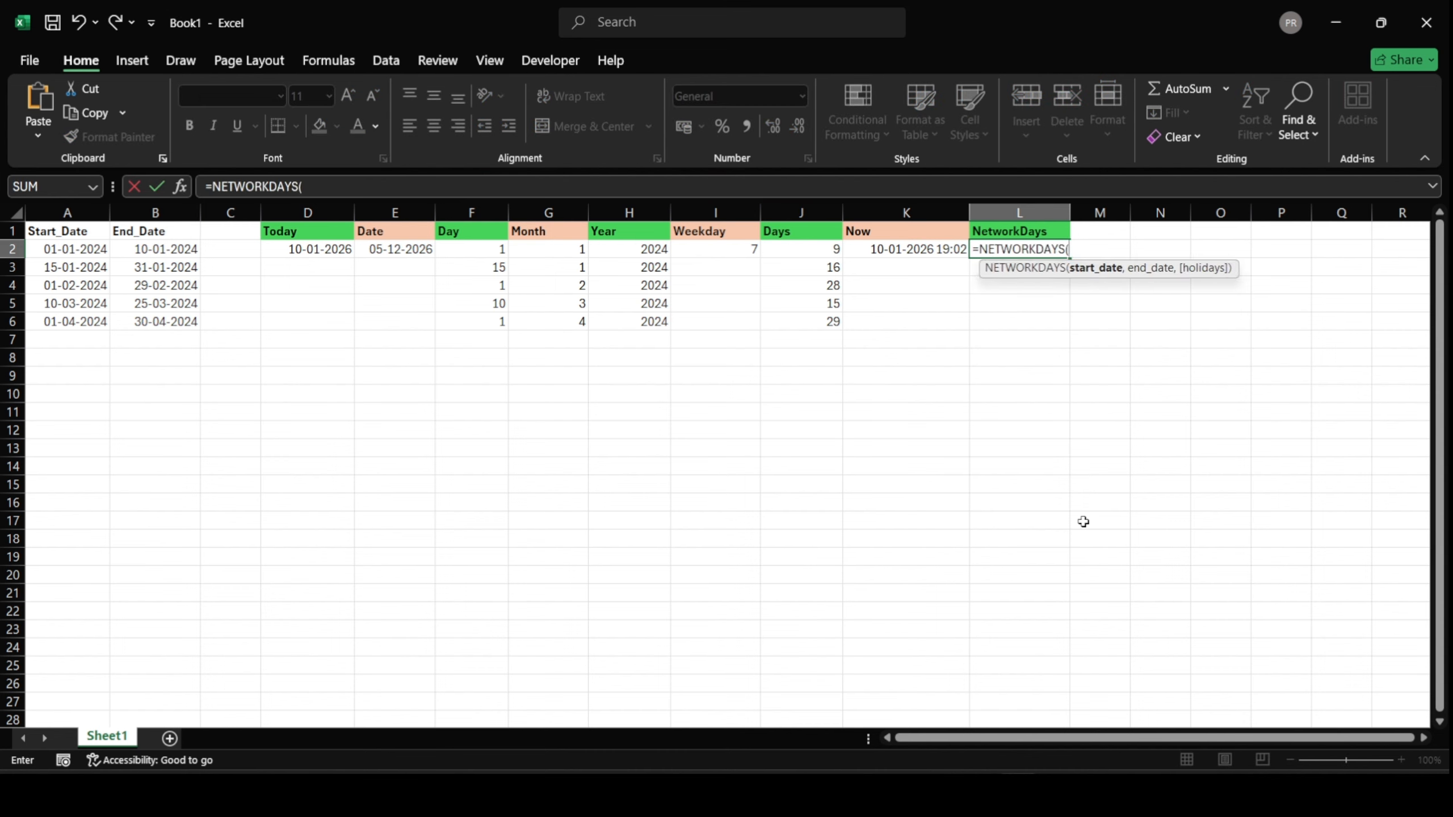
left_click(62, 250)
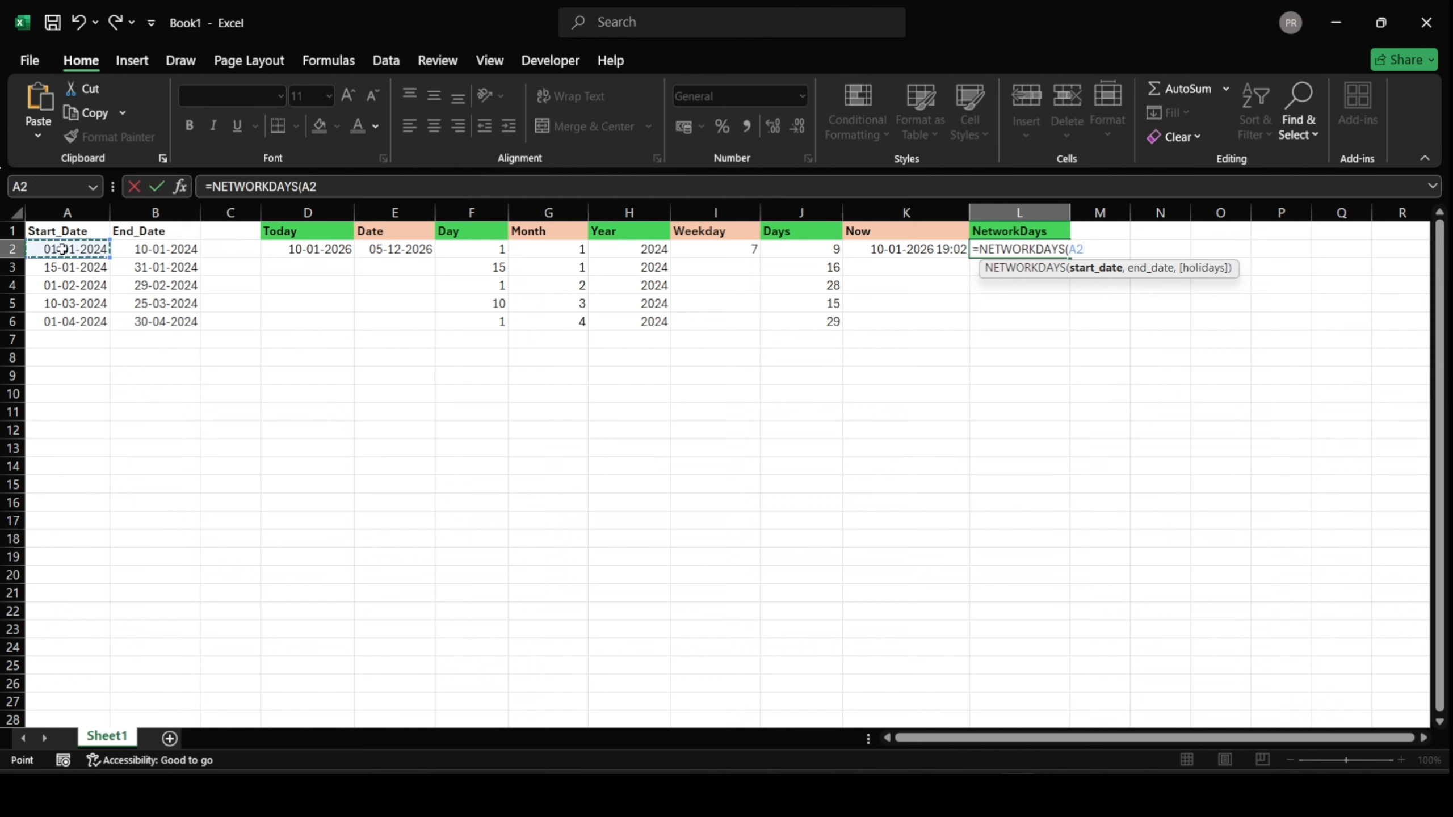
type(",")
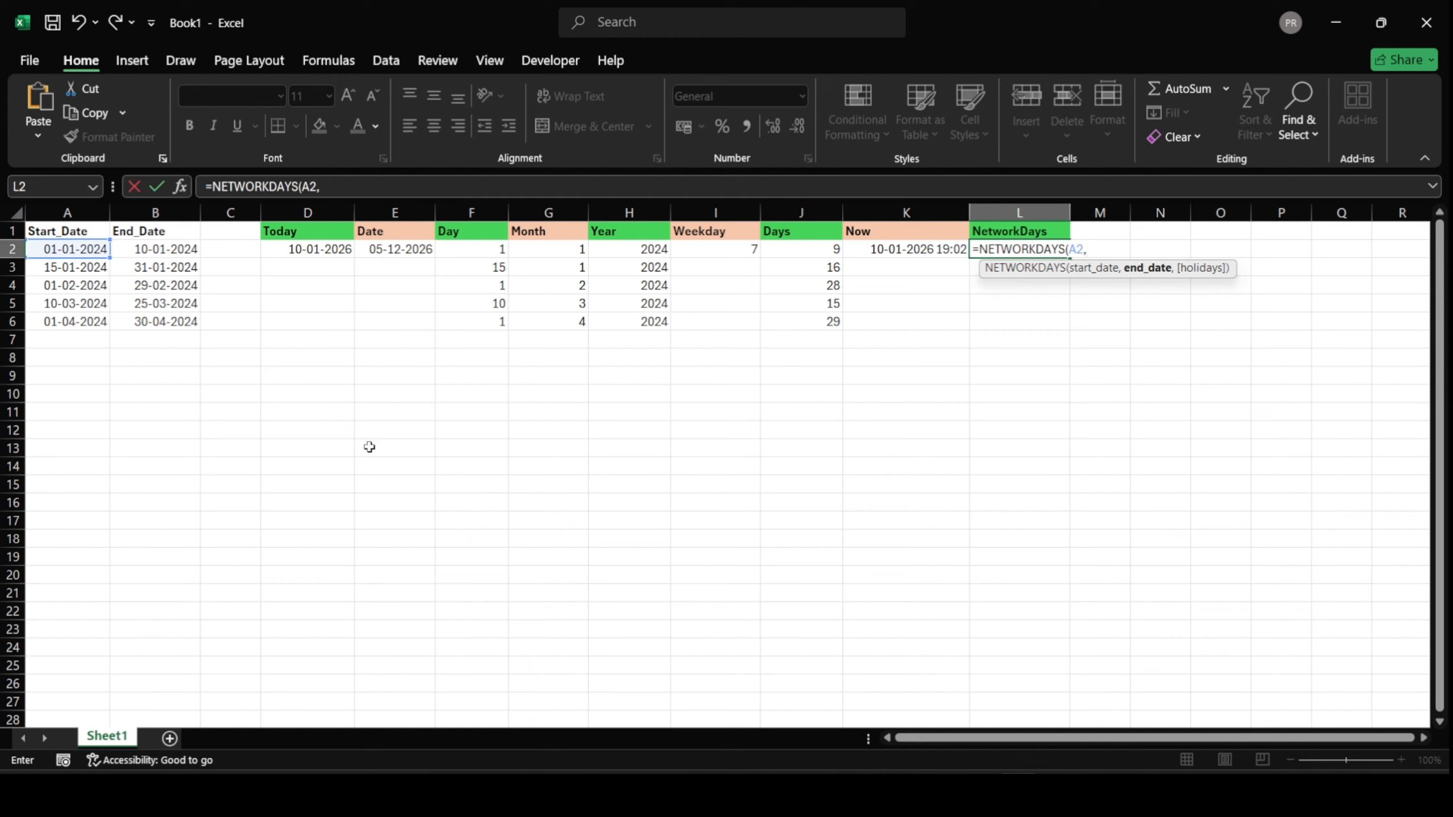
left_click(125, 255)
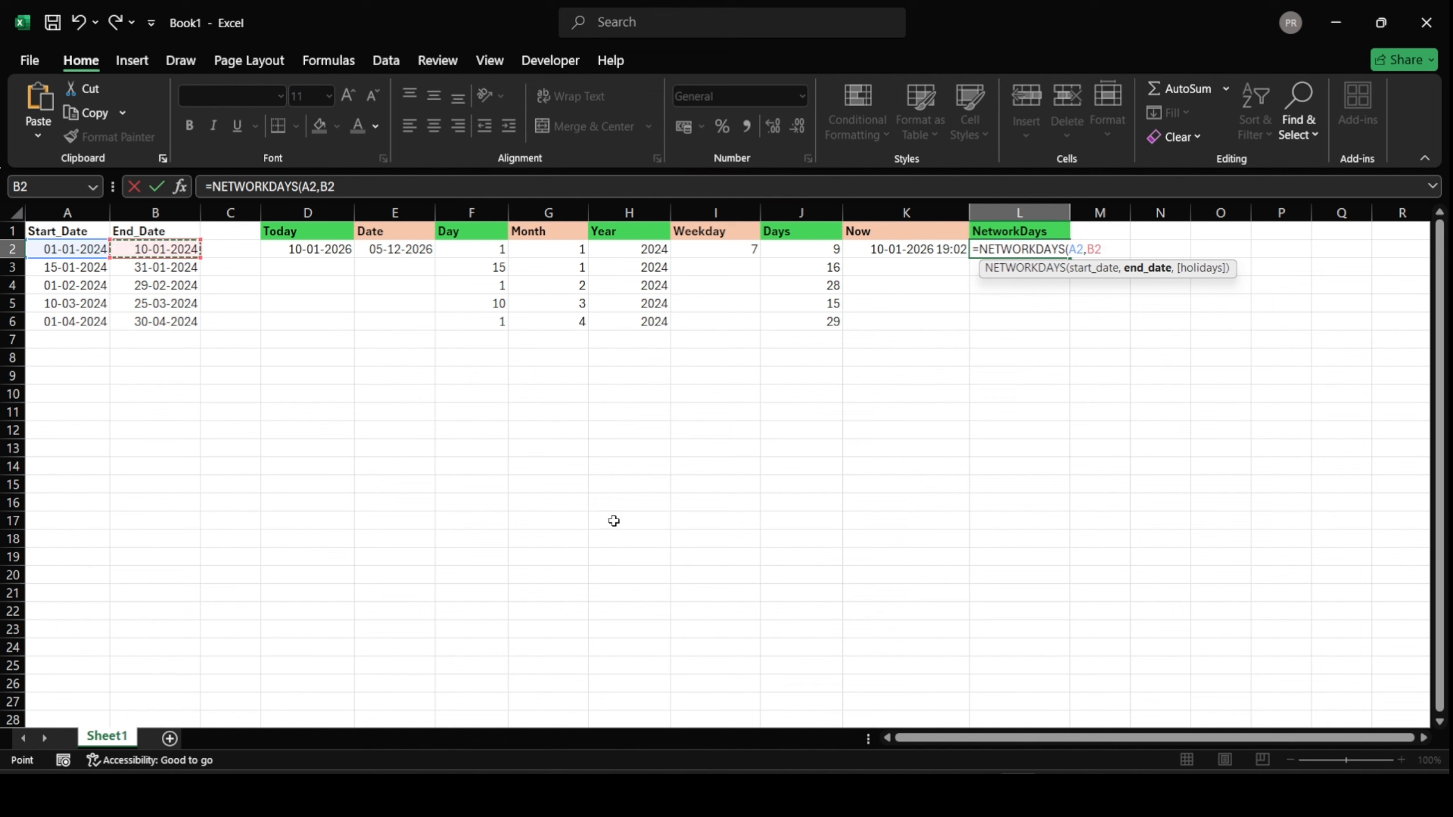
type(")")
key("Return")
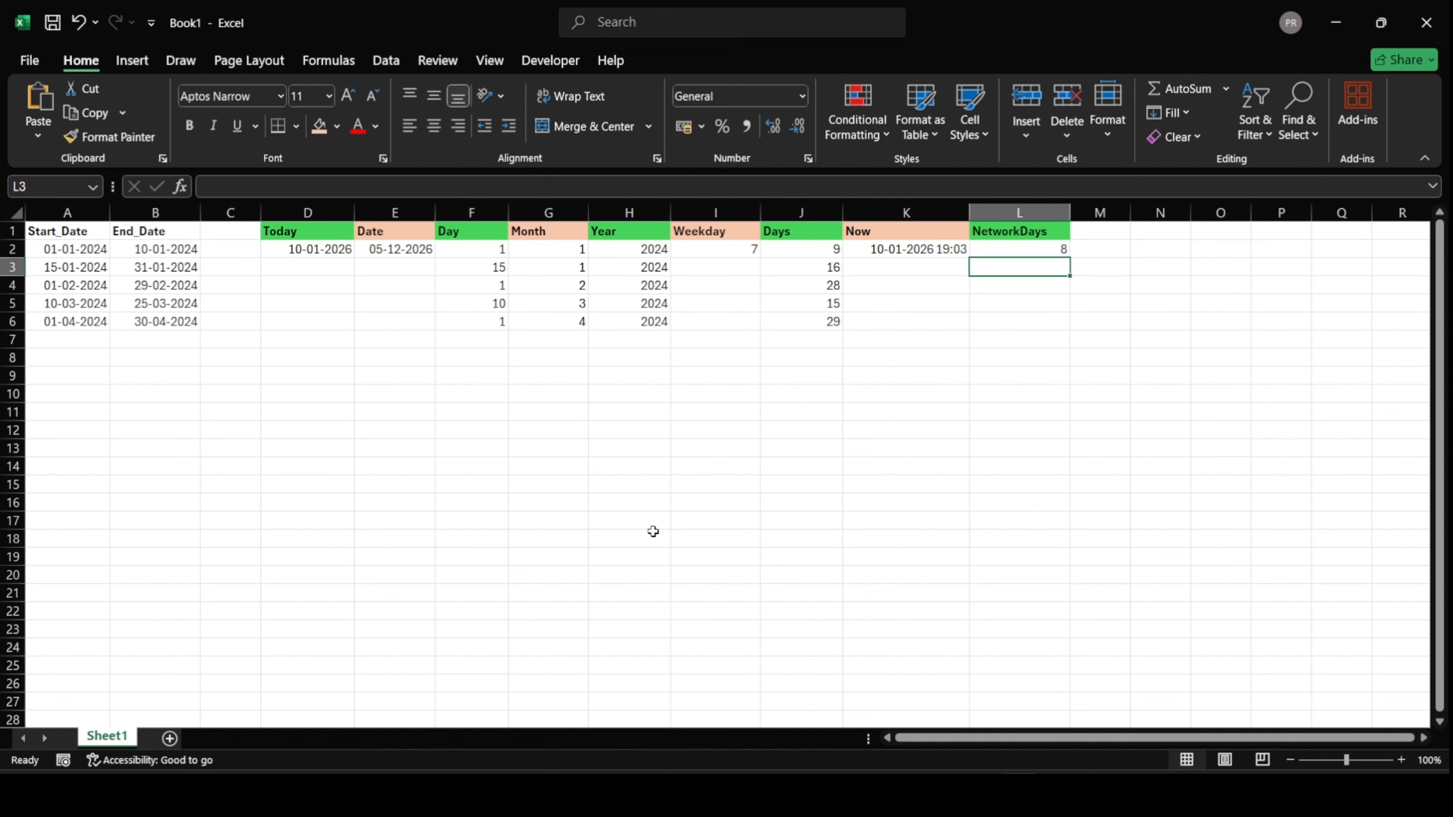
left_click(1036, 250)
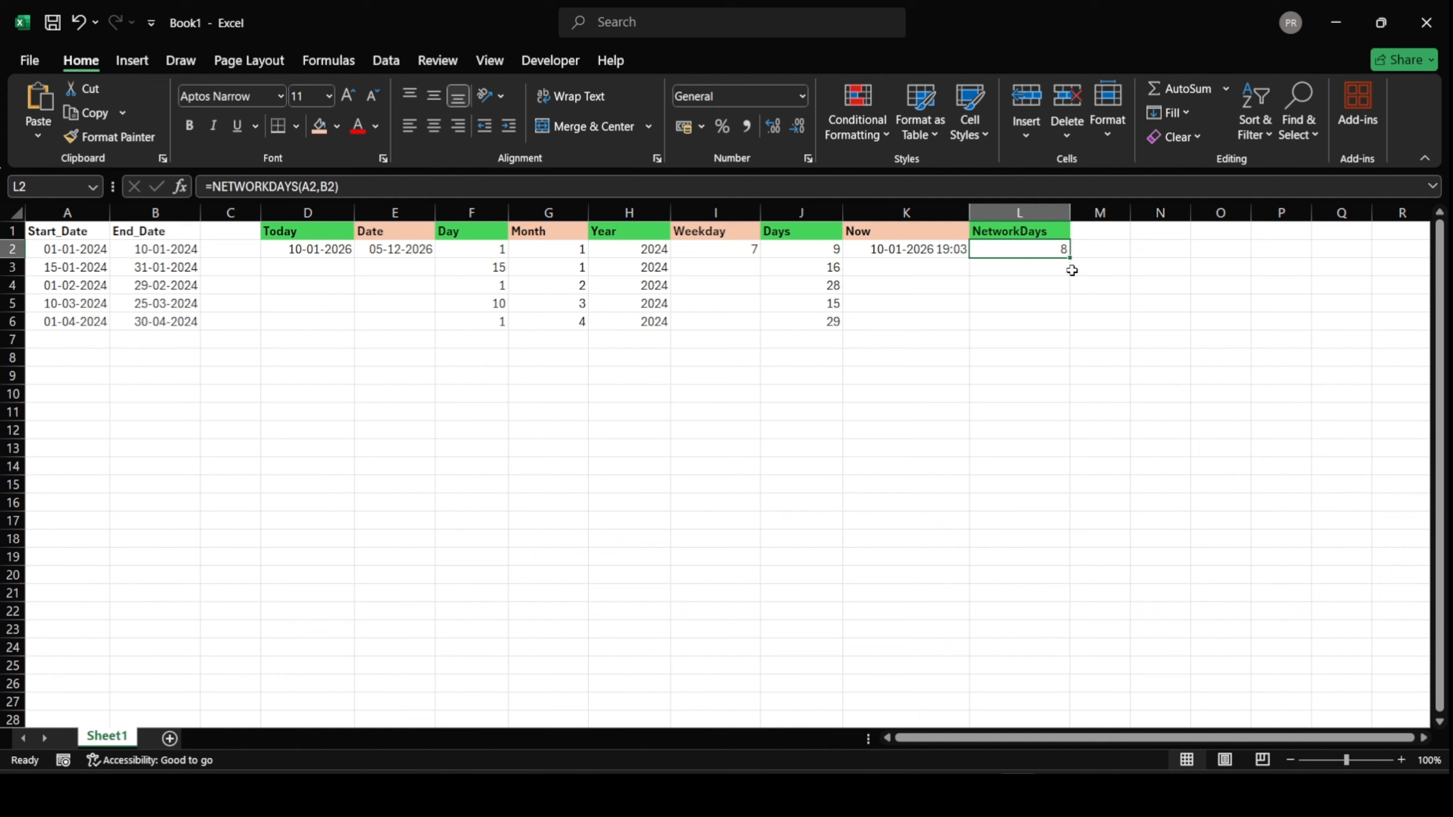
left_click(1054, 277)
left_click(1051, 253)
left_click(1051, 268)
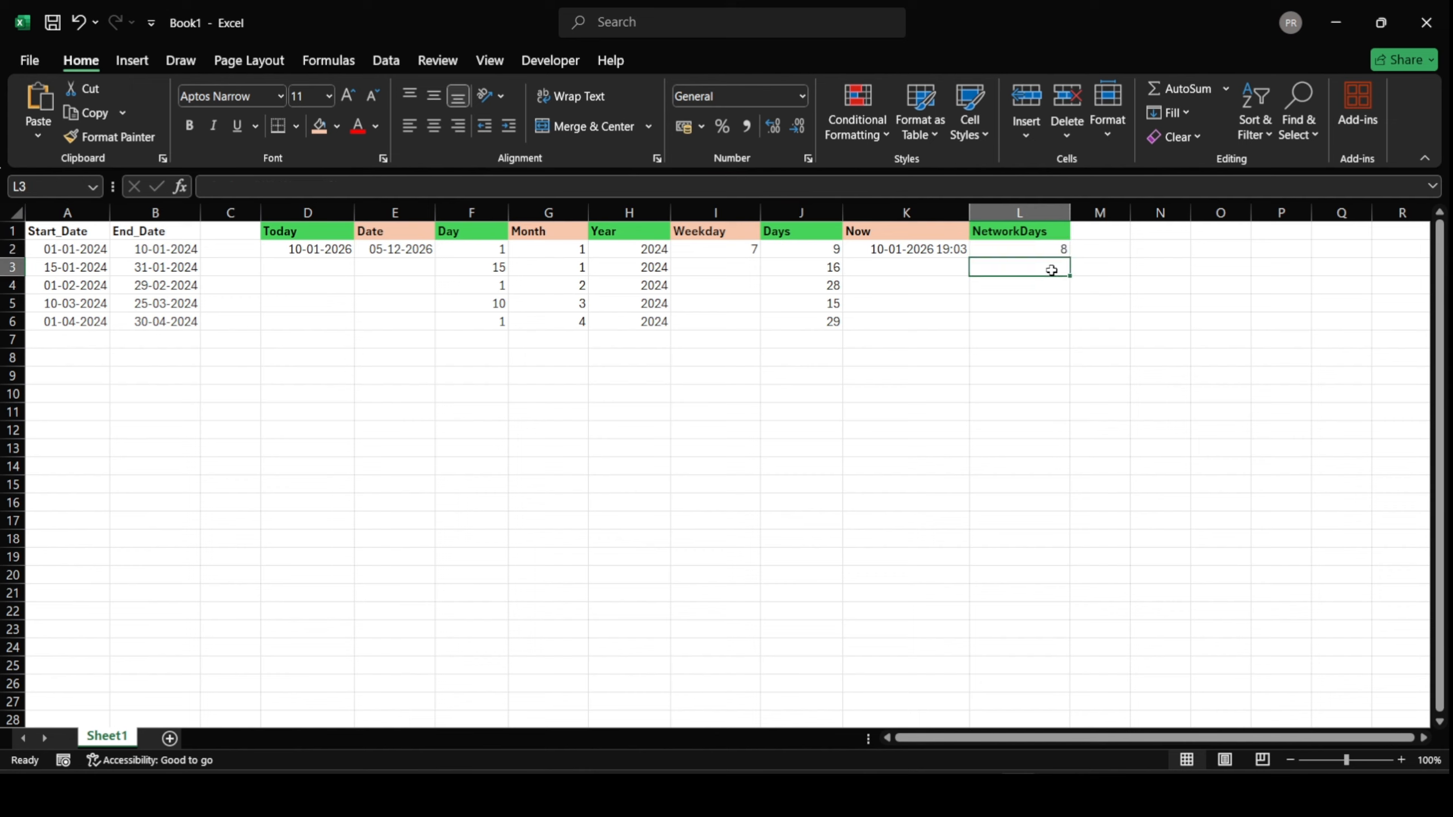
left_click(1052, 289)
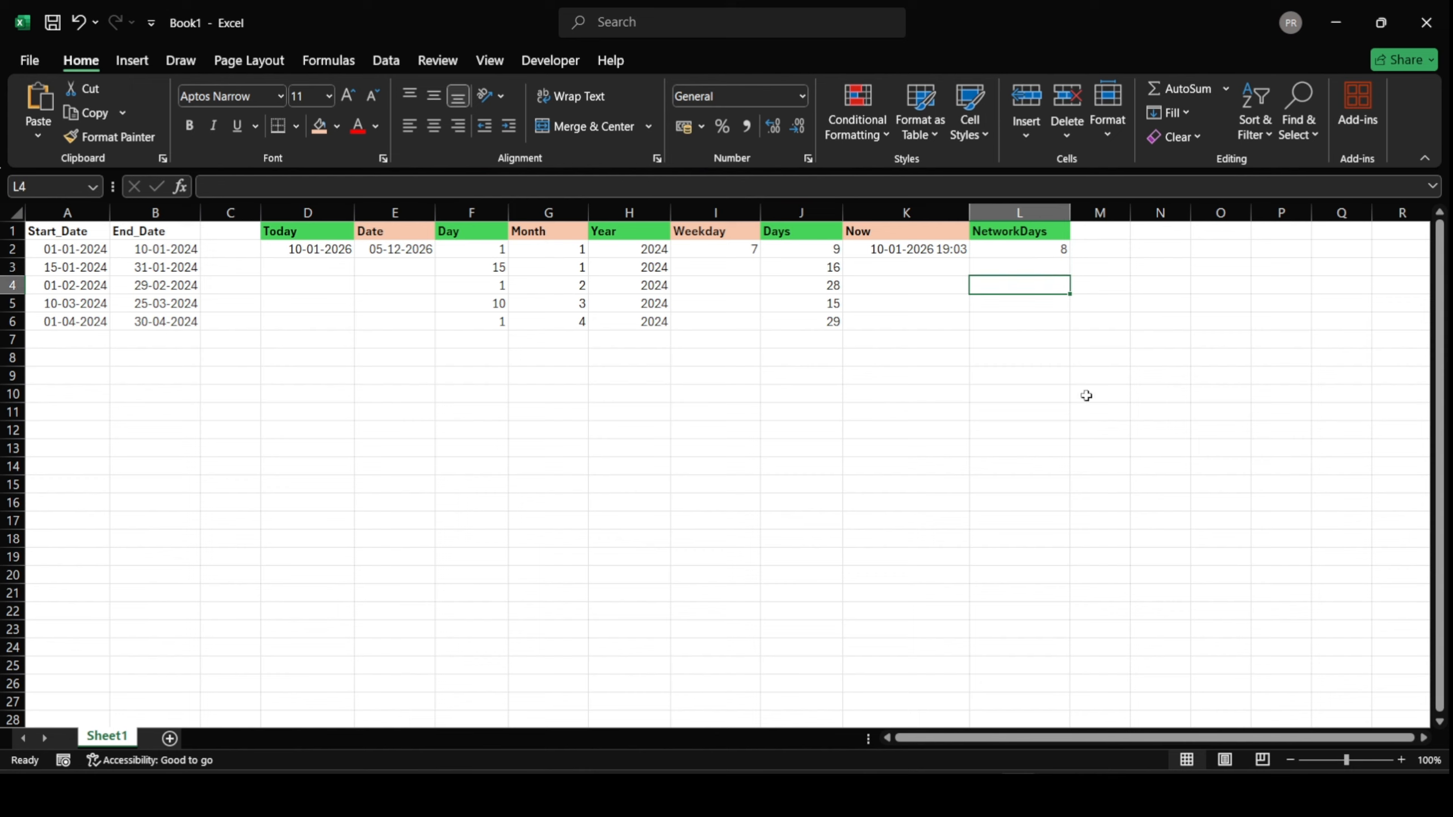